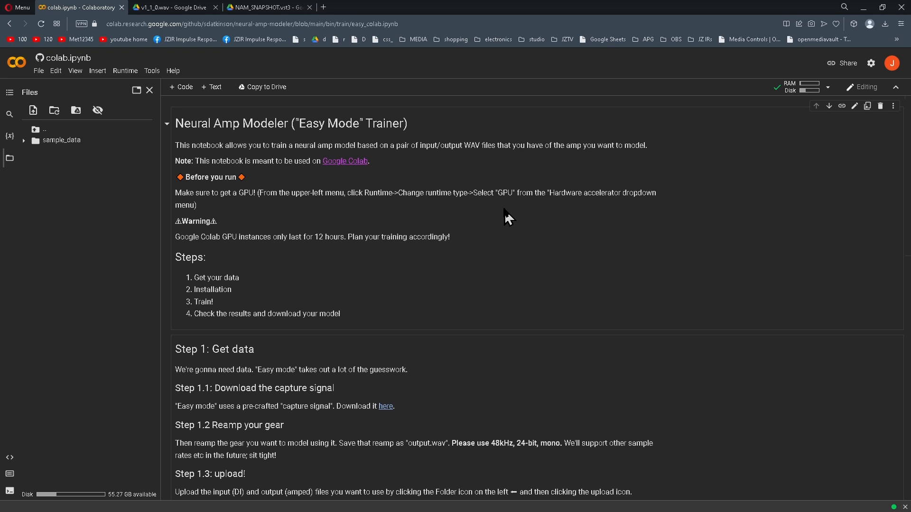
# Download the capture signal v1_1_0.wav from Google Drive and return to the Colab notebook
pyautogui.moveTo(415, 126); pyautogui.dragTo(287, 125)
pyautogui.click(504, 128)
pyautogui.click(182, 14)
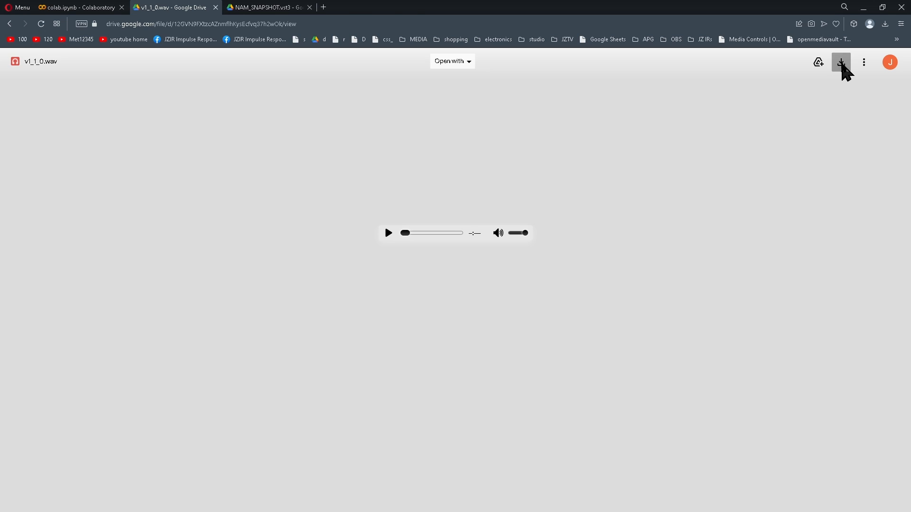
pyautogui.click(841, 63)
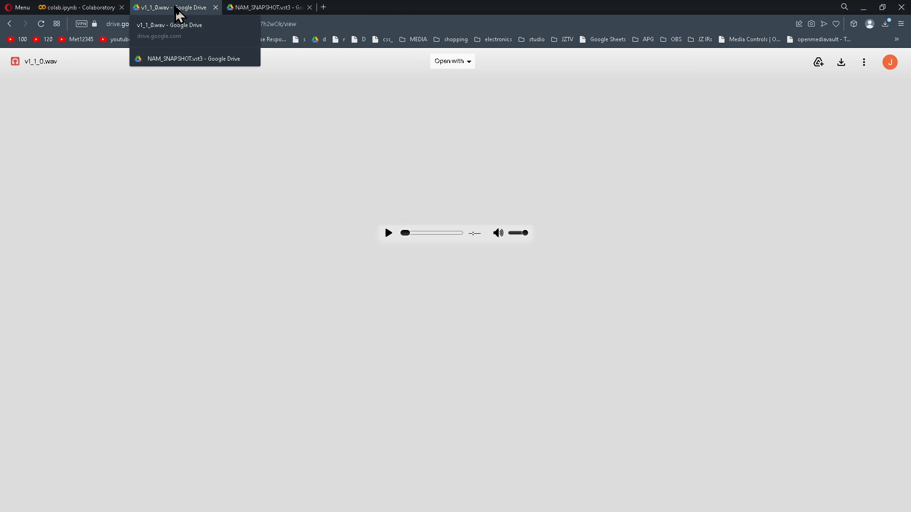
pyautogui.click(88, 11)
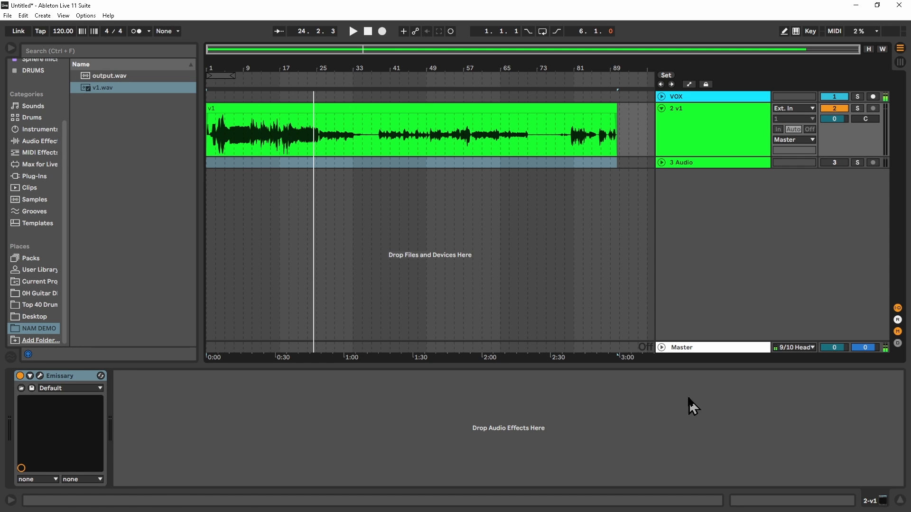
# Switch to Ableton Live and examine the v1 clip, its track's Emissary amp plug-in and the effect chain on the 3 Audio track
pyautogui.click(274, 109)
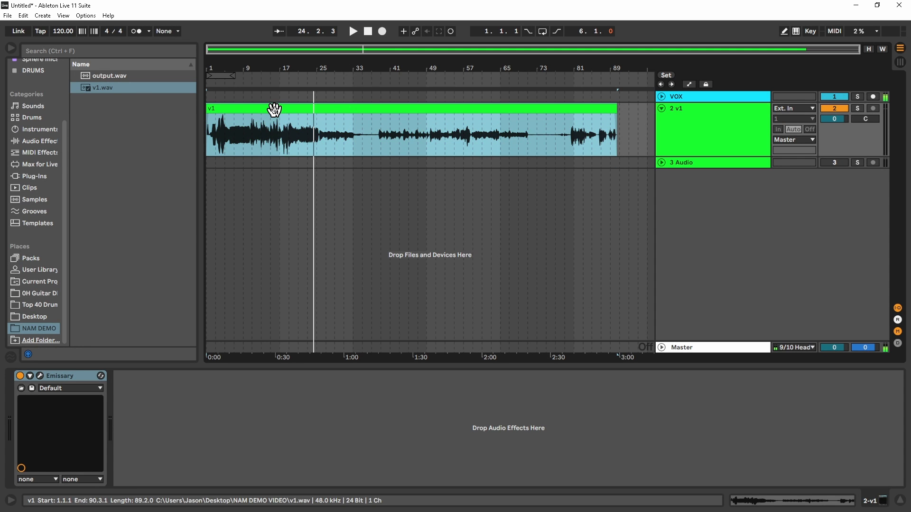
pyautogui.moveTo(275, 108); pyautogui.dragTo(258, 117)
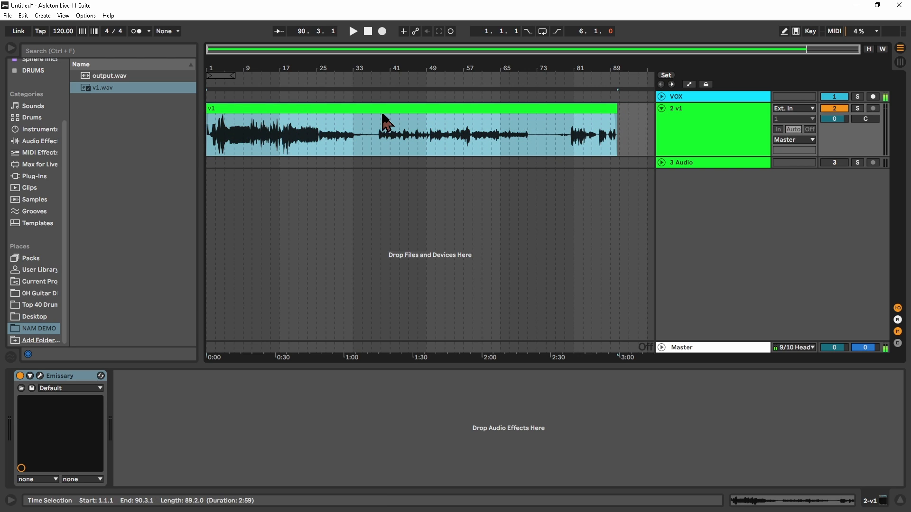
pyautogui.click(678, 127)
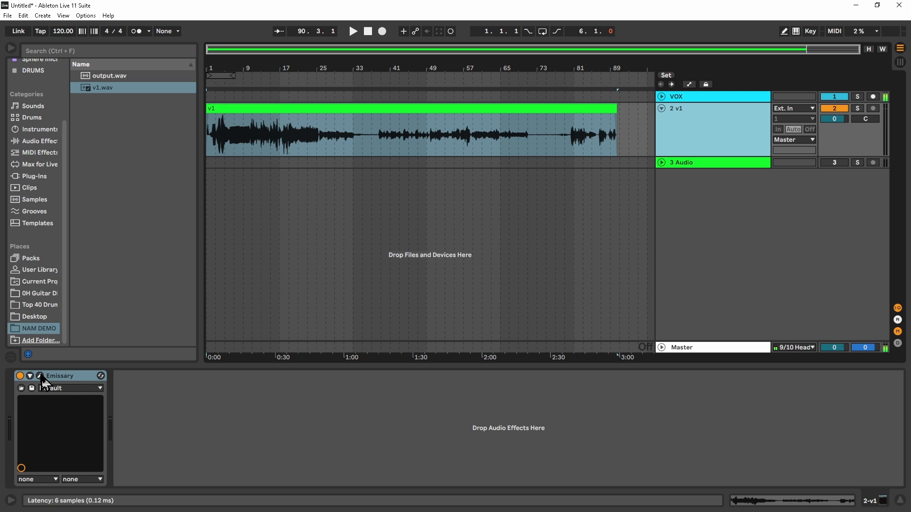
pyautogui.click(40, 376)
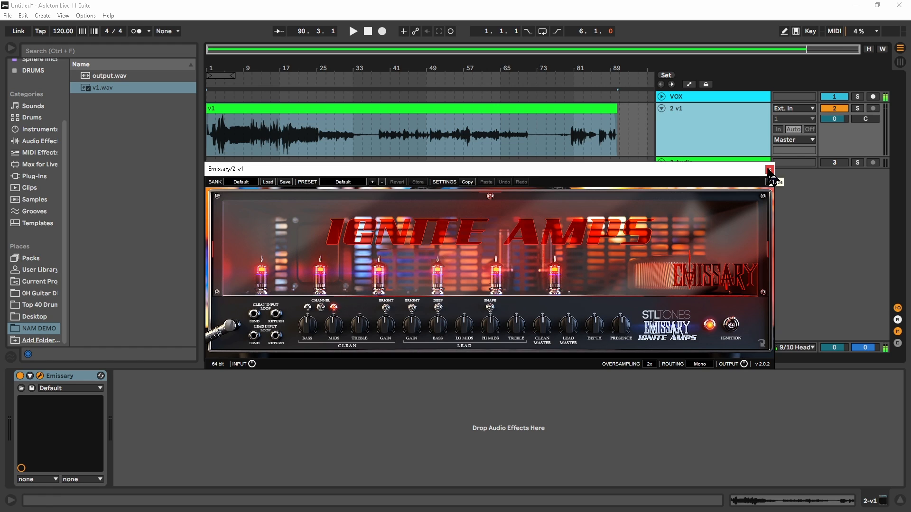
pyautogui.click(770, 170)
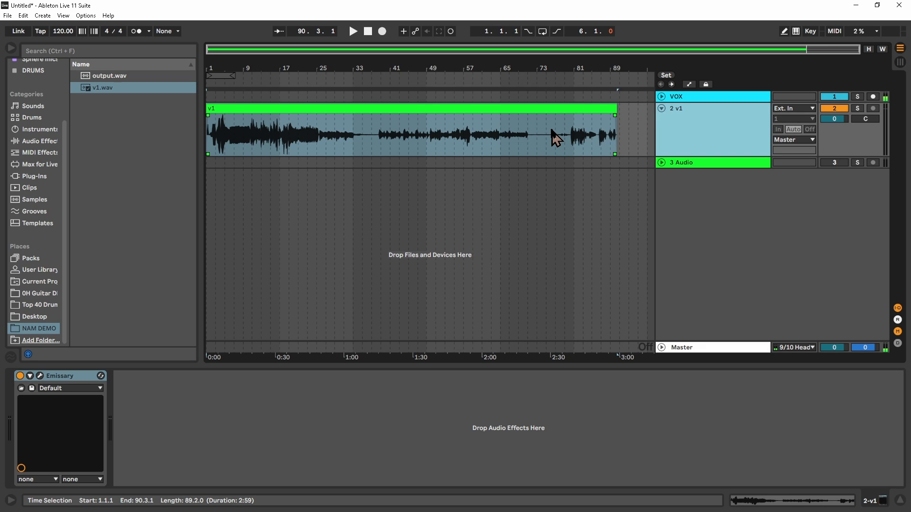
pyautogui.click(679, 197)
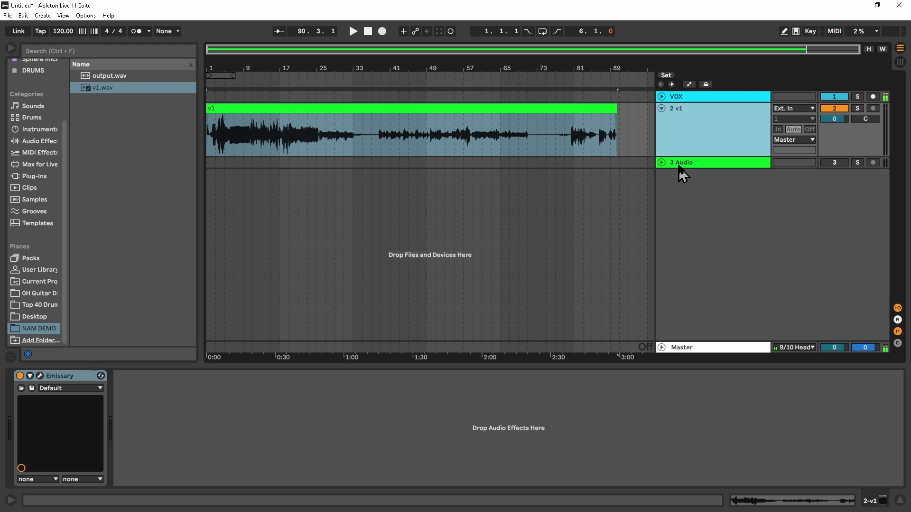
pyautogui.press('Up')
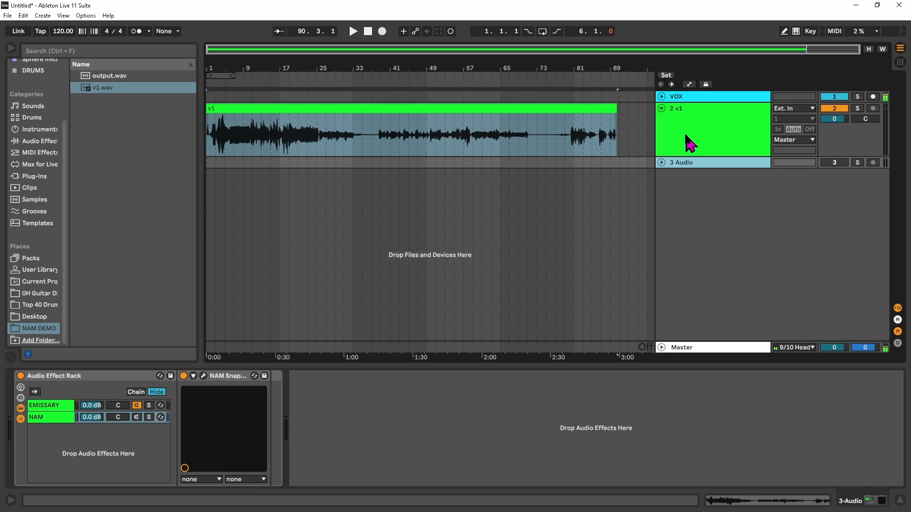
pyautogui.press('Down')
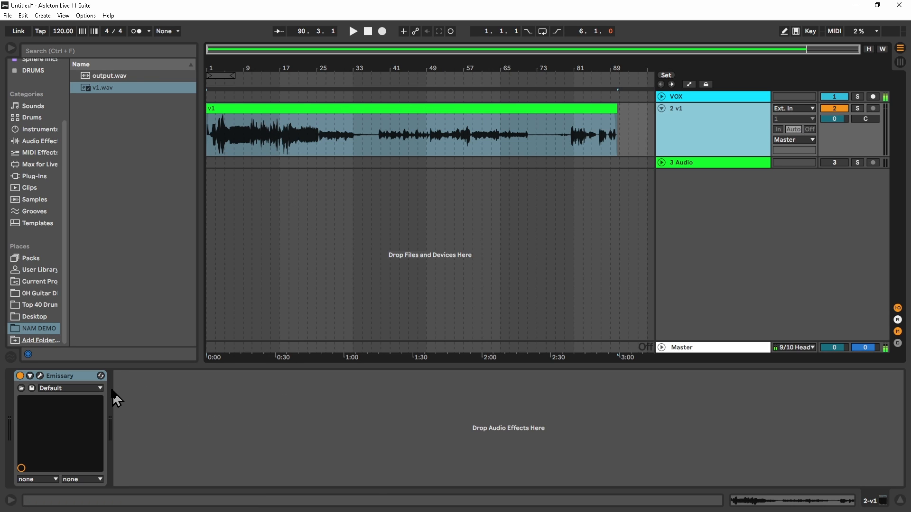
pyautogui.click(146, 401)
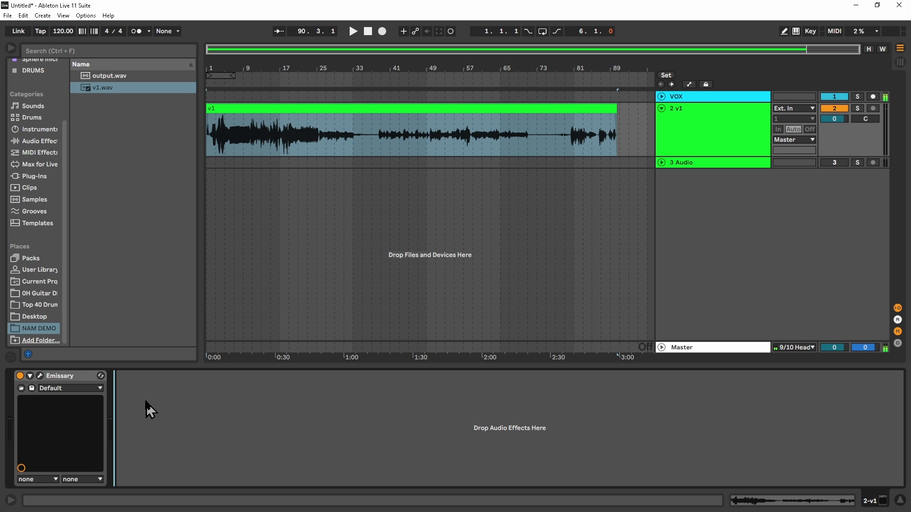
# Freeze the 2 v1 track to render the capture signal through the Emissary amp
pyautogui.click(696, 126)
pyautogui.rightClick(687, 119)
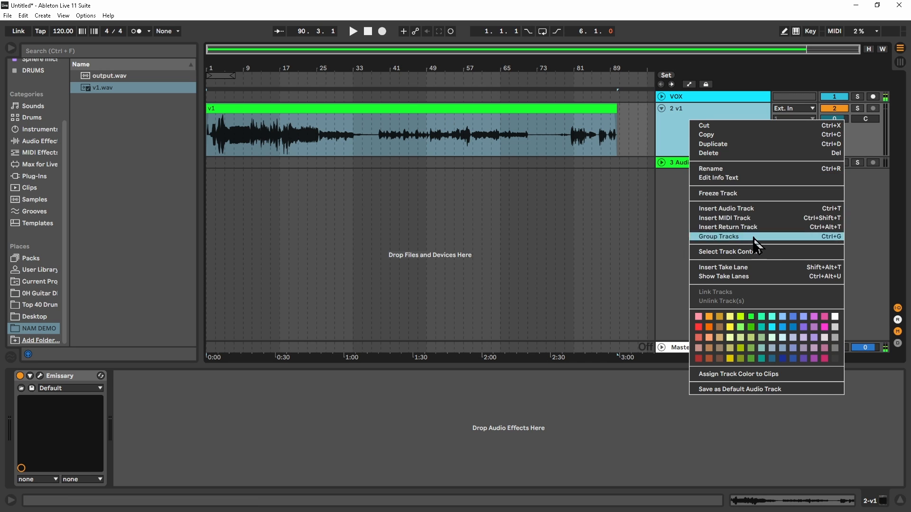
pyautogui.click(717, 193)
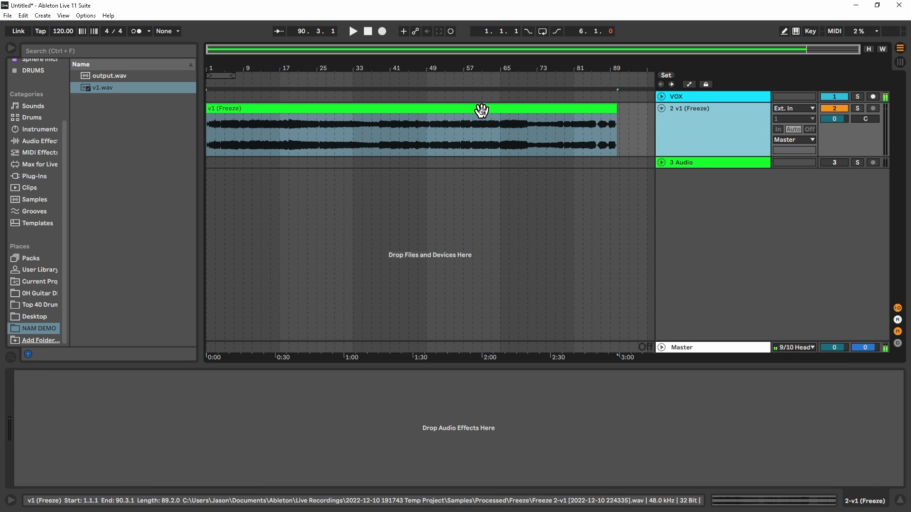
pyautogui.click(482, 111)
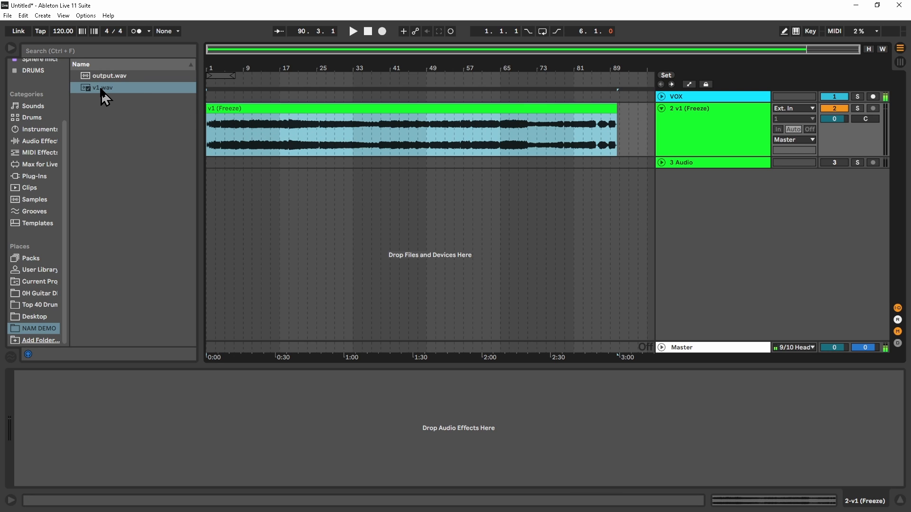
# Place v1.wav at the start of the third audio track and unfold that track to show its waveform
pyautogui.moveTo(103, 98); pyautogui.dragTo(209, 172)
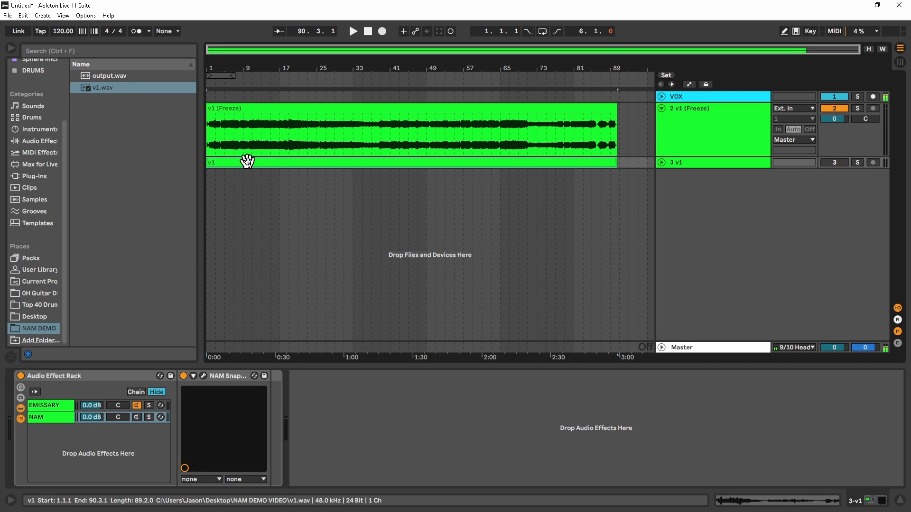
pyautogui.click(258, 165)
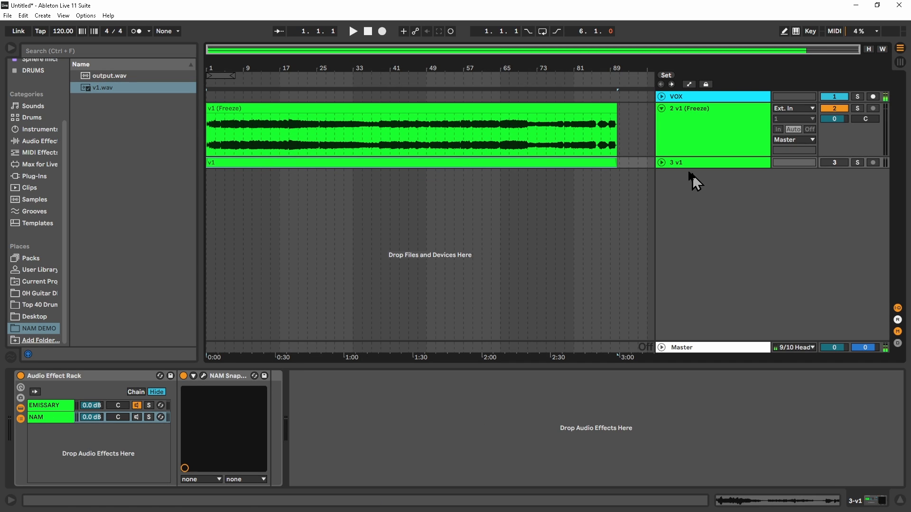
pyautogui.click(662, 164)
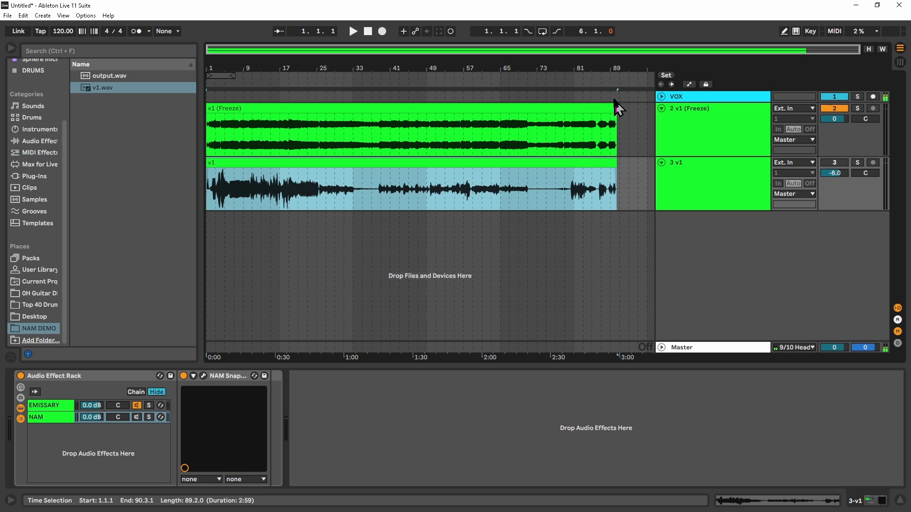
# Compare the start and end alignment of the frozen v1 clip with the original v1 clip below it
pyautogui.moveTo(615, 71); pyautogui.dragTo(258, 208)
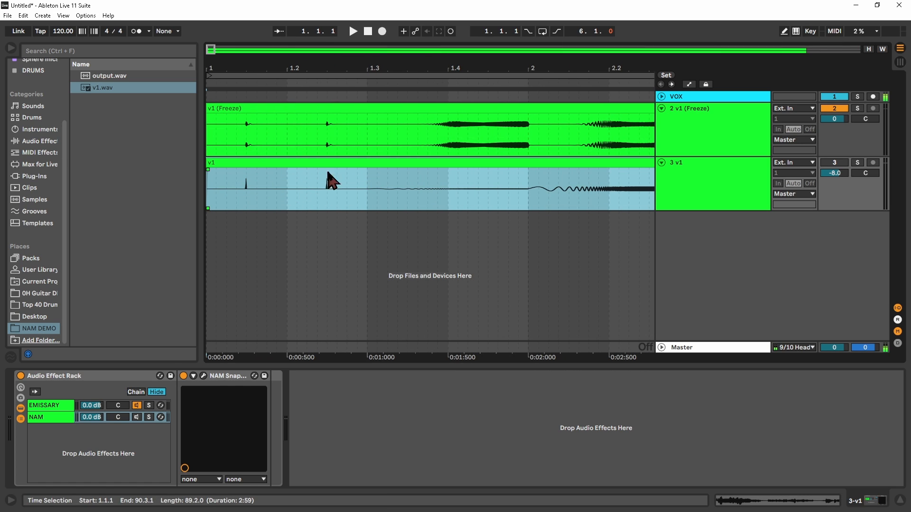
pyautogui.moveTo(360, 76); pyautogui.dragTo(361, 47)
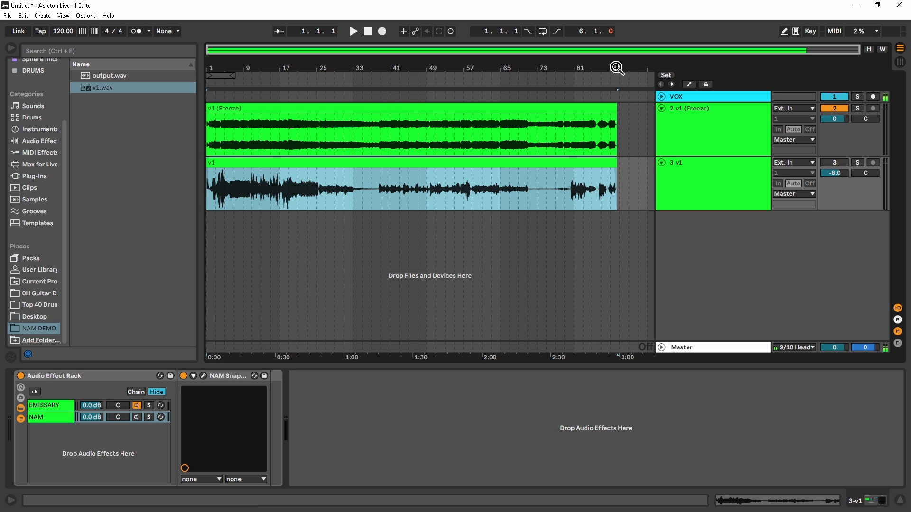
pyautogui.moveTo(616, 68); pyautogui.dragTo(617, 94)
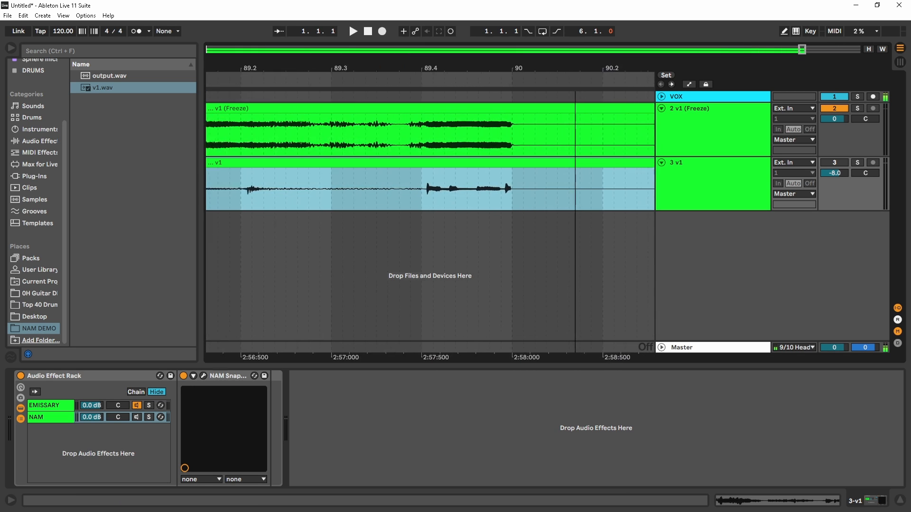
pyautogui.moveTo(531, 77)
pyautogui.mouseDown()
pyautogui.moveTo(526, 89)
pyautogui.moveTo(531, 77)
pyautogui.moveTo(556, 75)
pyautogui.moveTo(555, 89)
pyautogui.moveTo(614, 71)
pyautogui.moveTo(546, 83)
pyautogui.moveTo(544, 71)
pyautogui.mouseUp()
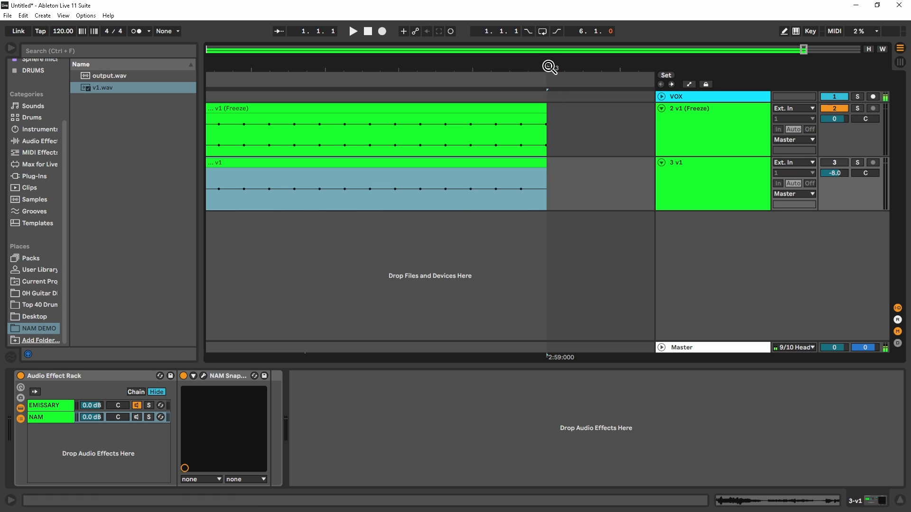
pyautogui.moveTo(549, 66); pyautogui.dragTo(551, 45)
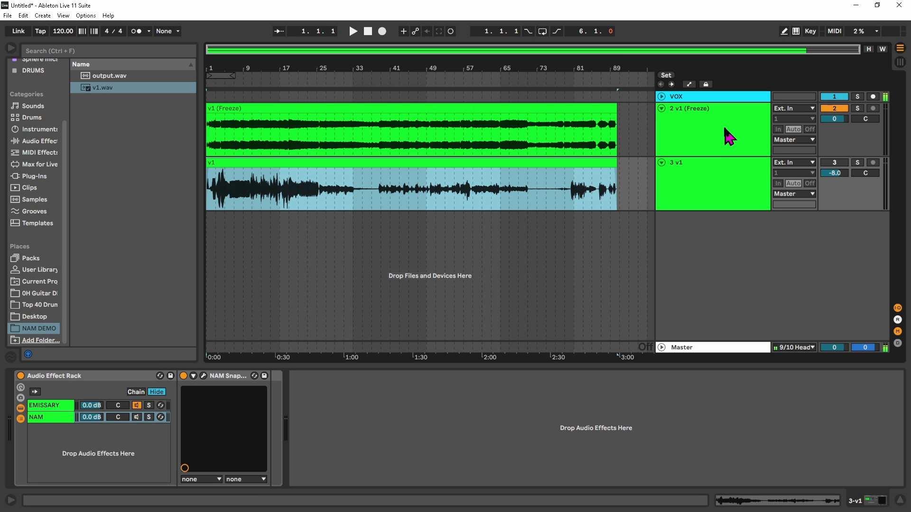
# Set up an audio export with the frozen v1 track selected, using a 48000 sample rate and 24 bit depth
pyautogui.click(729, 138)
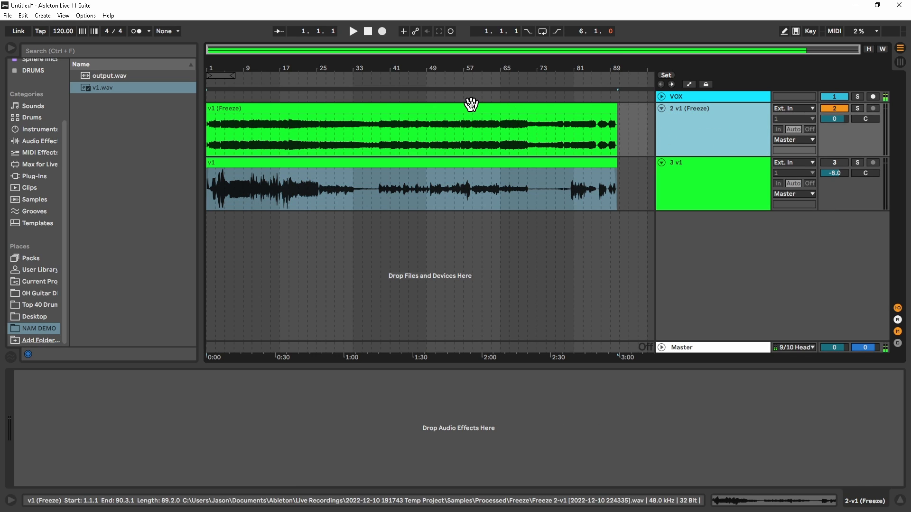
pyautogui.hotkey('ctrl', 'shift', 'r')
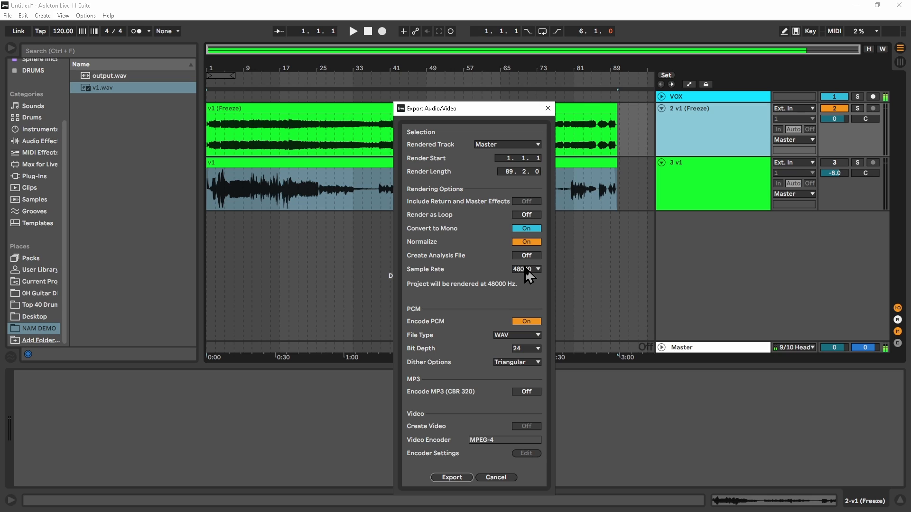
pyautogui.click(525, 268)
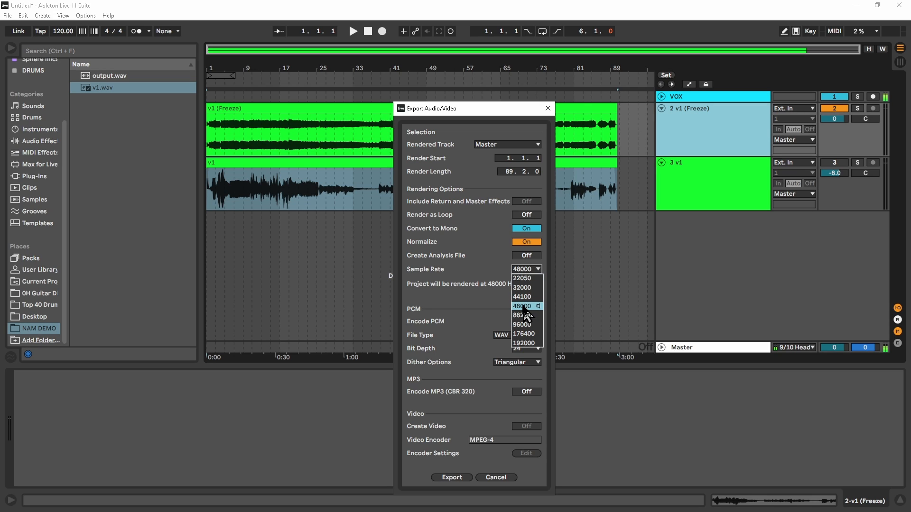
pyautogui.click(499, 304)
pyautogui.click(529, 351)
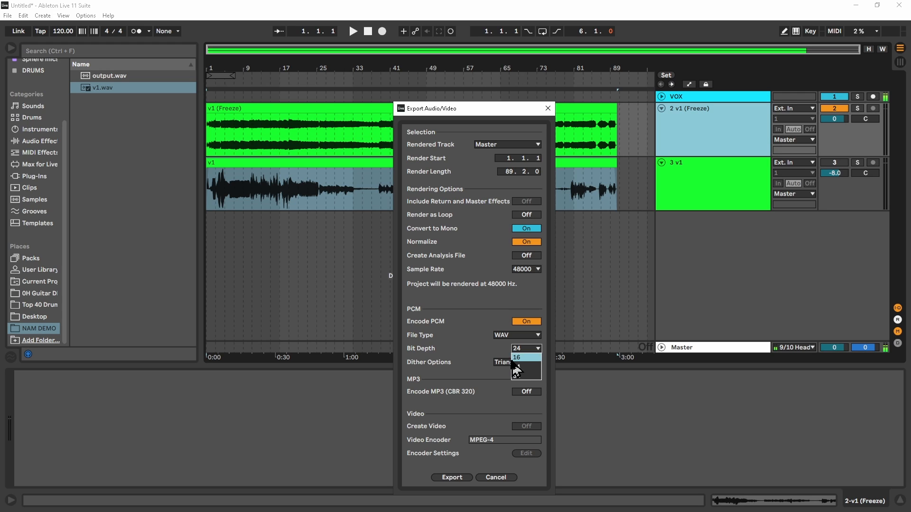
pyautogui.click(522, 367)
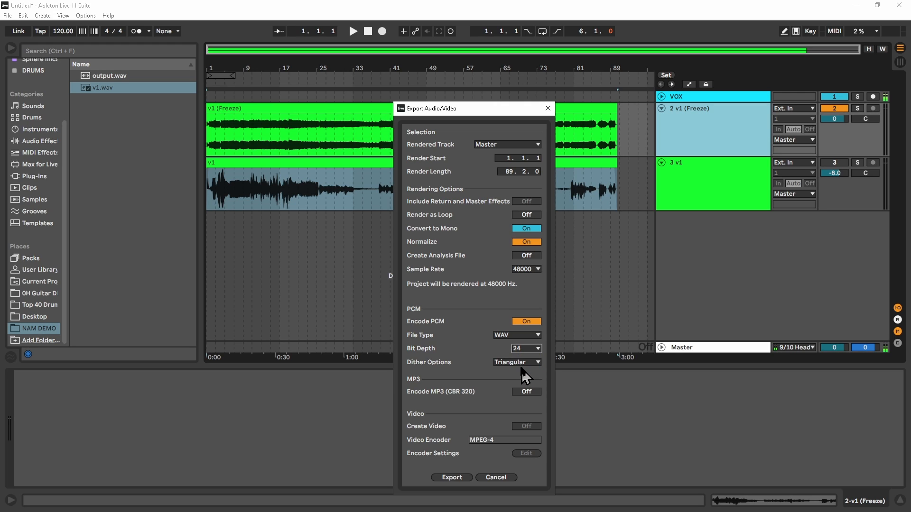
# Export the audio as output.wav in the NAM DEMO VIDEO folder, replacing the existing file
pyautogui.click(455, 480)
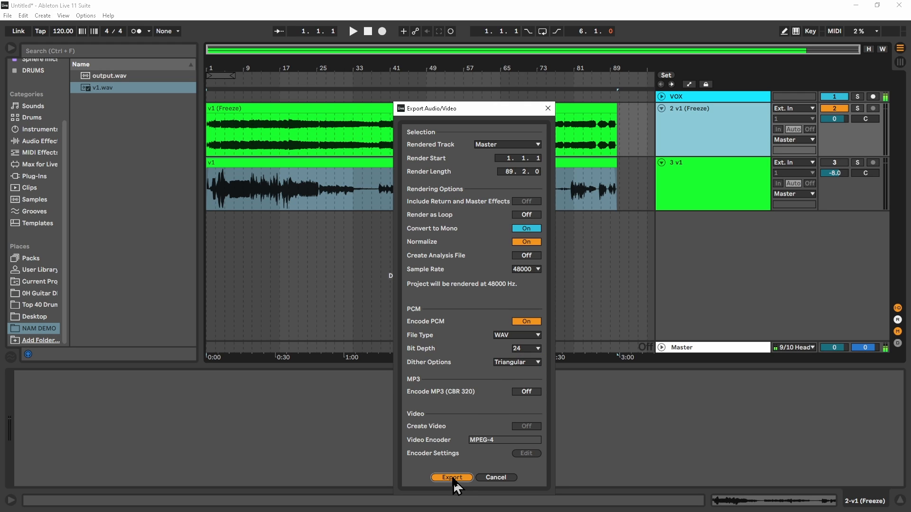
pyautogui.click(546, 185)
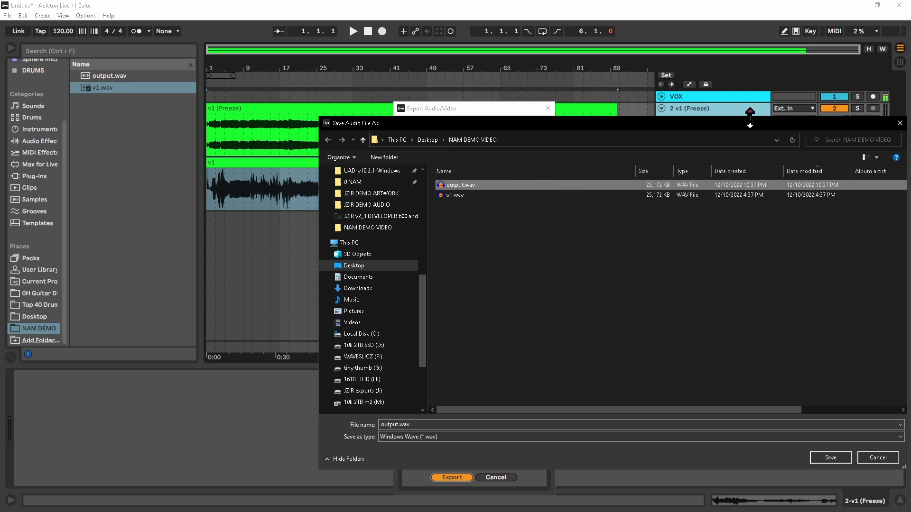
pyautogui.moveTo(743, 130); pyautogui.dragTo(648, 123)
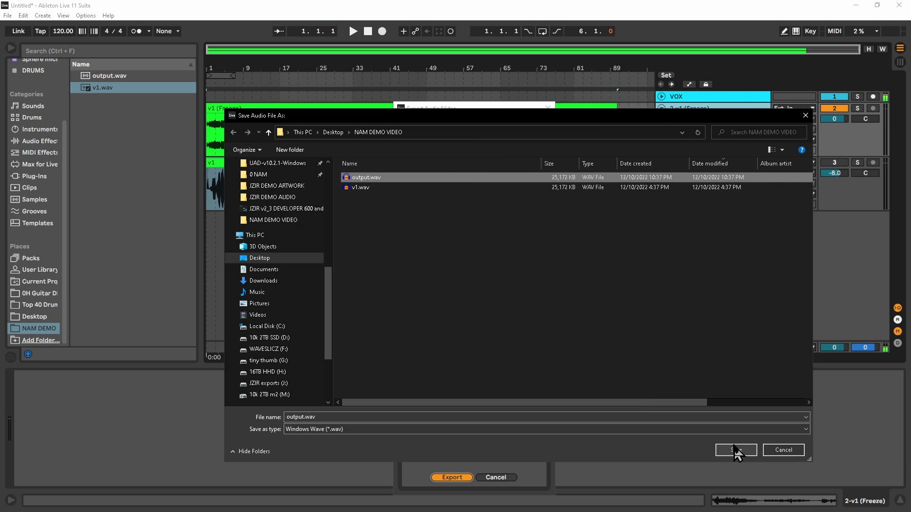
pyautogui.click(730, 450)
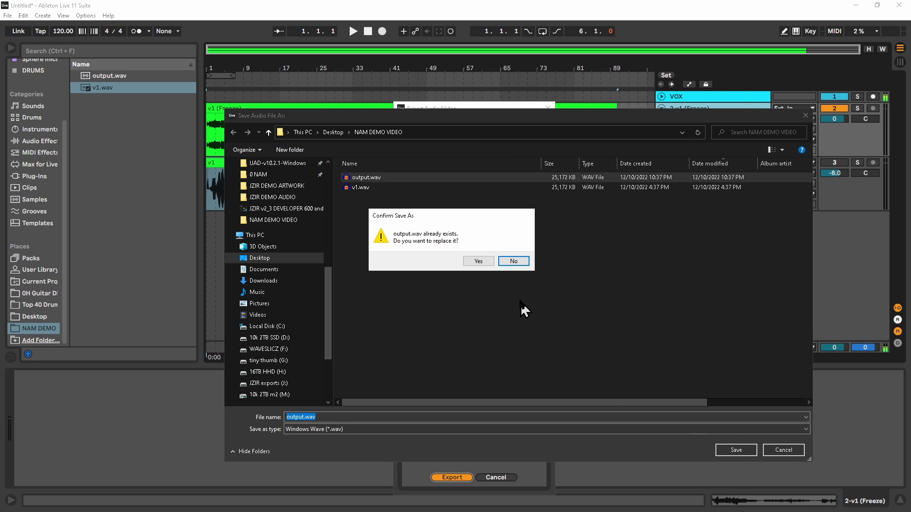
pyautogui.click(478, 261)
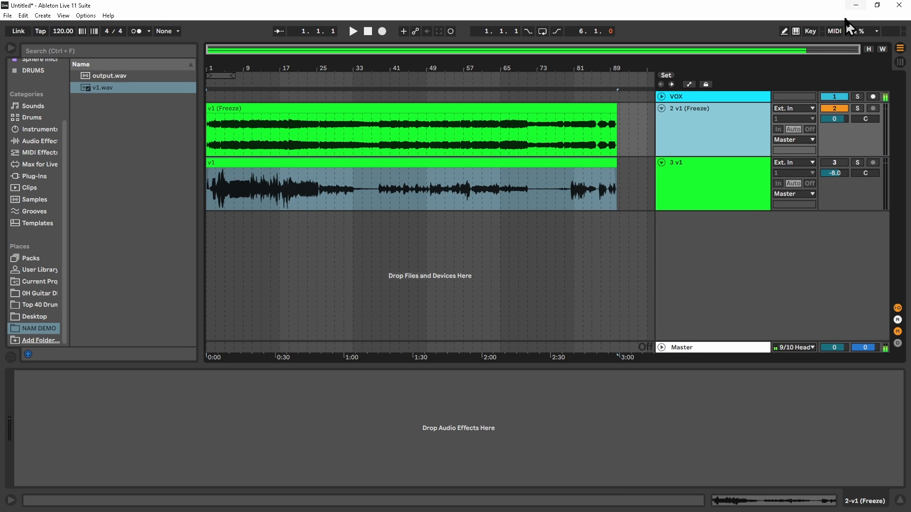
# Switch back to the Colab notebook and bring up the NAM DEMO VIDEO folder window over it
pyautogui.click(855, 5)
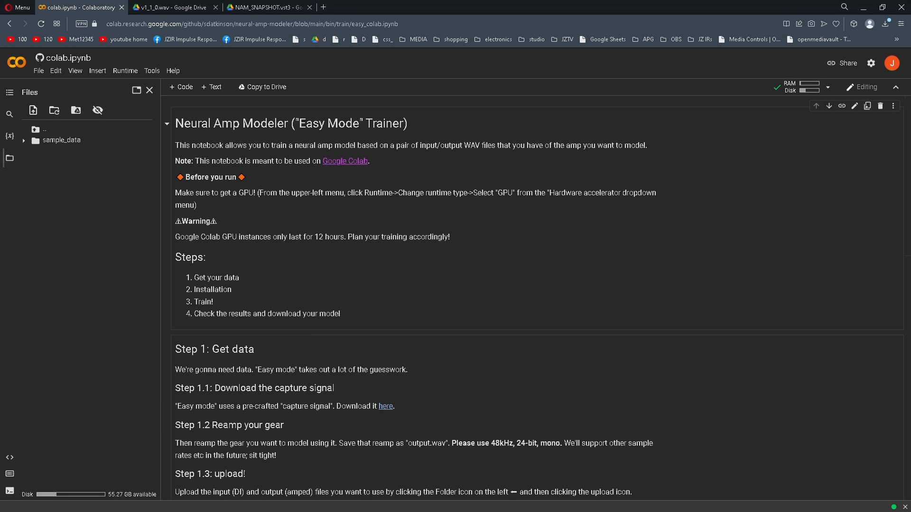
pyautogui.hotkey('alt', 'Tab')
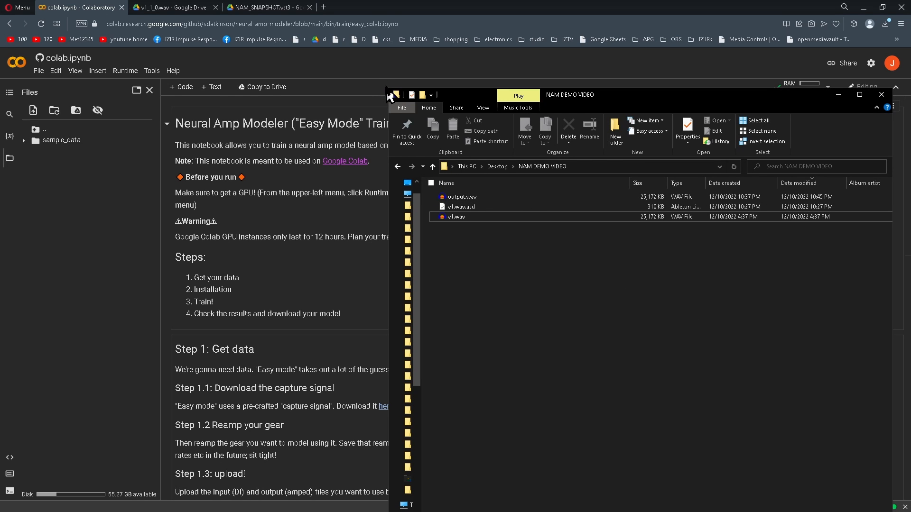
# Reposition and enlarge the NAM DEMO VIDEO folder window, and delete v1.wav.asd so only the two WAV files remain
pyautogui.moveTo(389, 90); pyautogui.dragTo(825, 360)
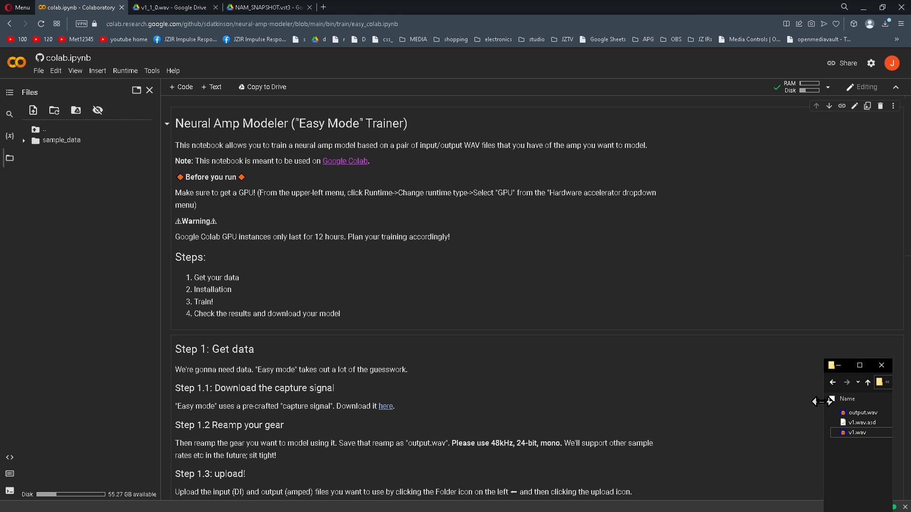
pyautogui.moveTo(821, 401); pyautogui.dragTo(728, 394)
pyautogui.moveTo(811, 372); pyautogui.dragTo(271, 75)
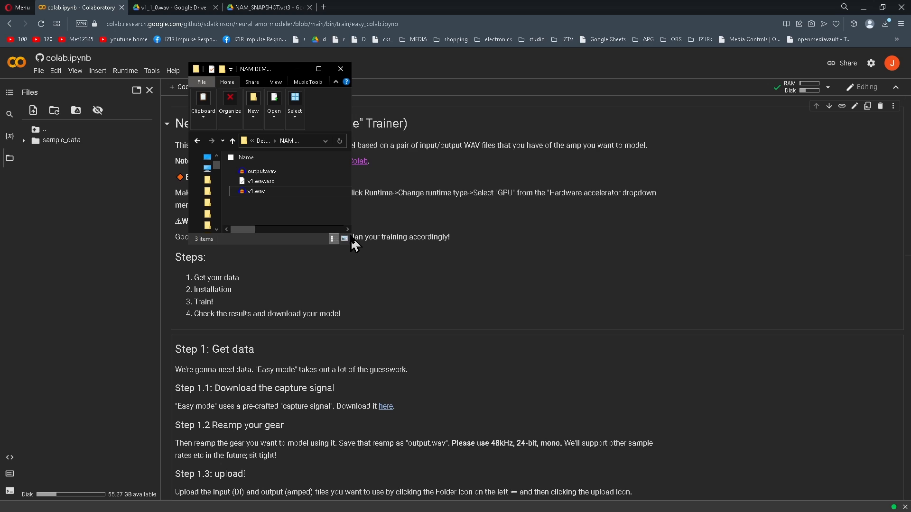
pyautogui.moveTo(351, 244); pyautogui.dragTo(908, 487)
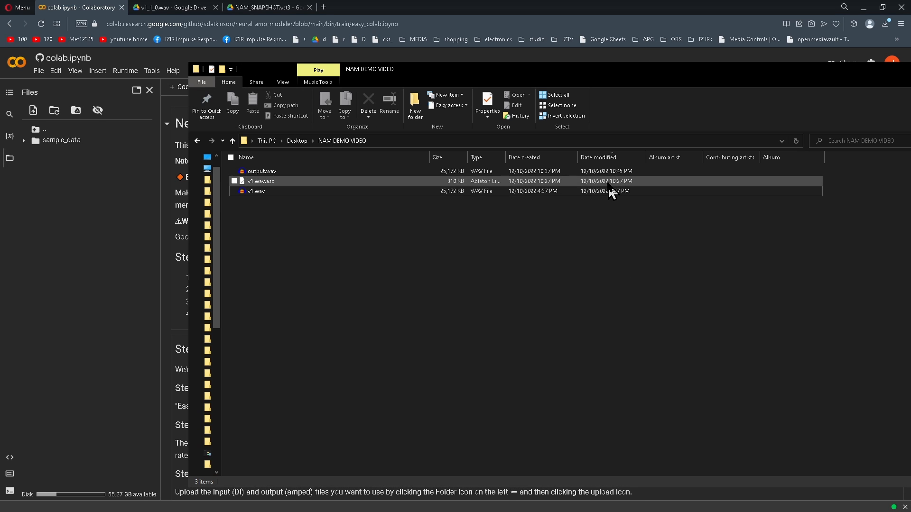
pyautogui.click(283, 184)
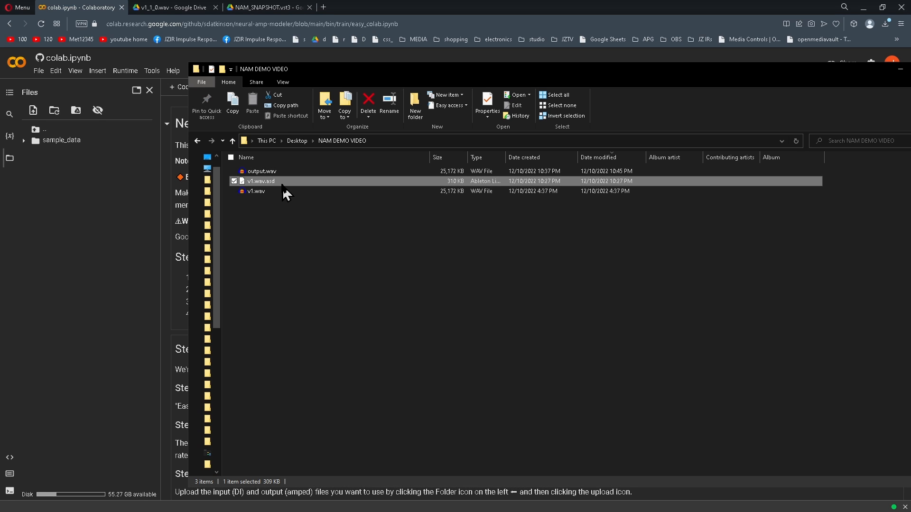
pyautogui.press('Delete')
pyautogui.moveTo(285, 214); pyautogui.dragTo(240, 176)
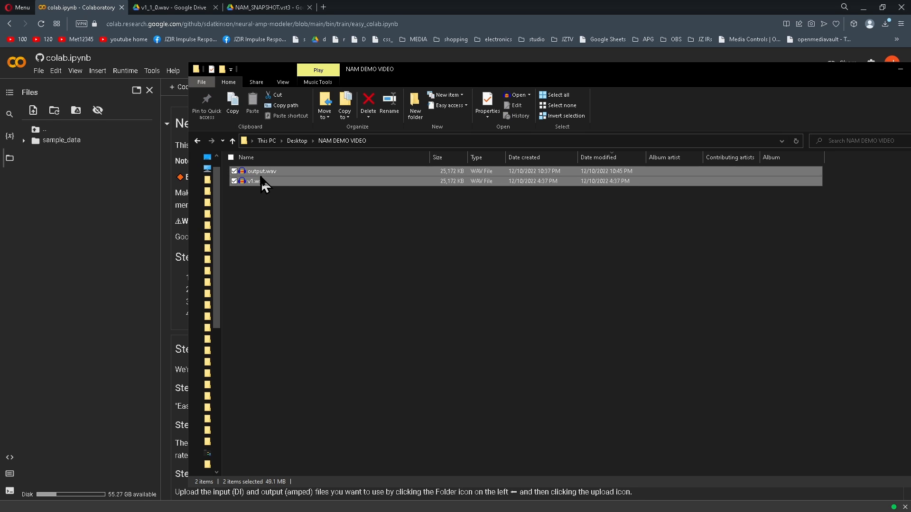
# Minimize the folder window, and close and reopen the Files pane in the Colab notebook
pyautogui.moveTo(867, 83); pyautogui.dragTo(807, 82)
pyautogui.click(838, 72)
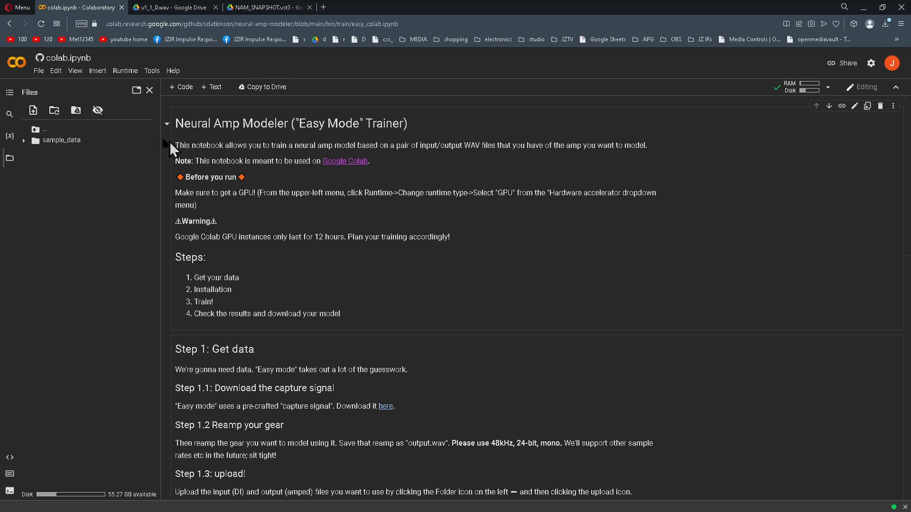
pyautogui.click(150, 90)
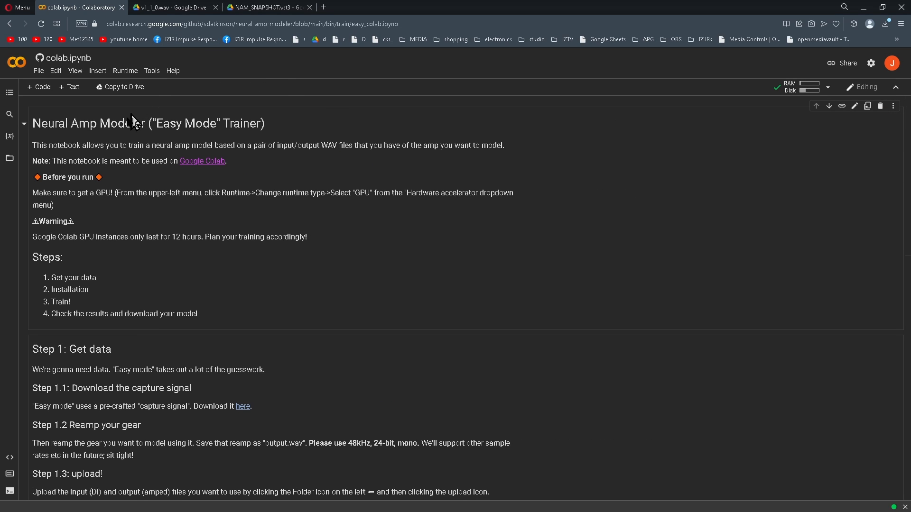
pyautogui.click(10, 160)
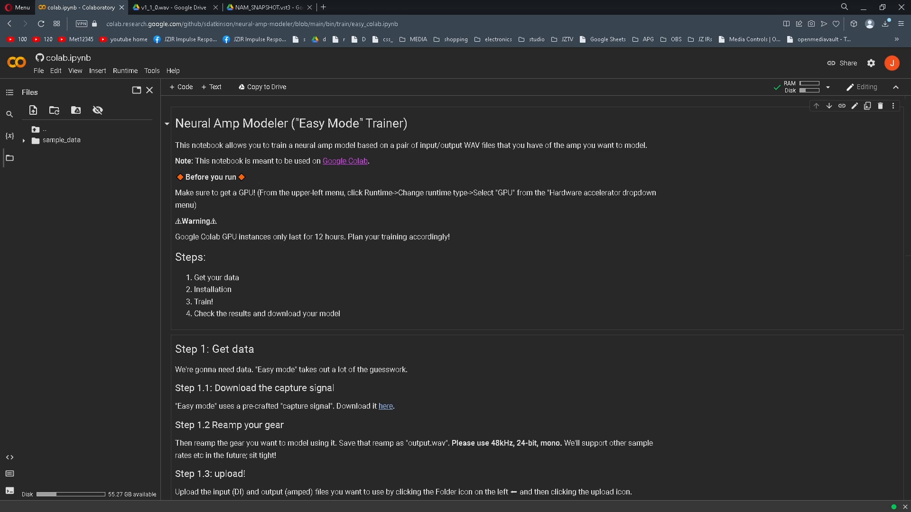
# Upload v1.wav and output.wav from the NAM DEMO VIDEO folder to the Colab session files and acknowledge the reminder
pyautogui.hotkey('alt', 'Tab')
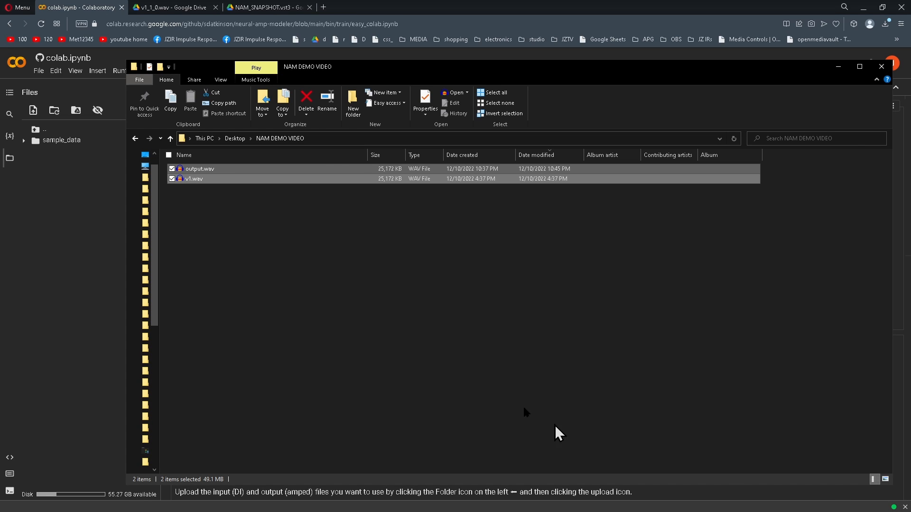
pyautogui.click(214, 198)
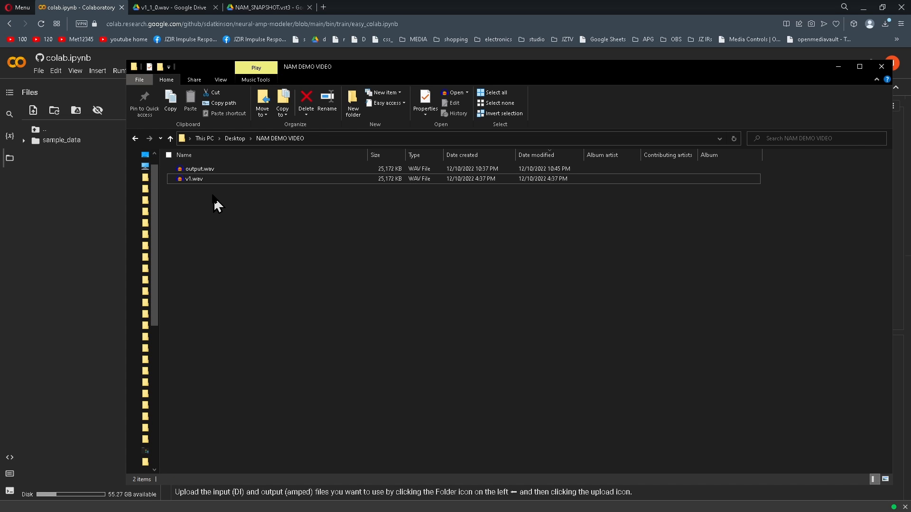
pyautogui.moveTo(213, 196); pyautogui.dragTo(79, 204)
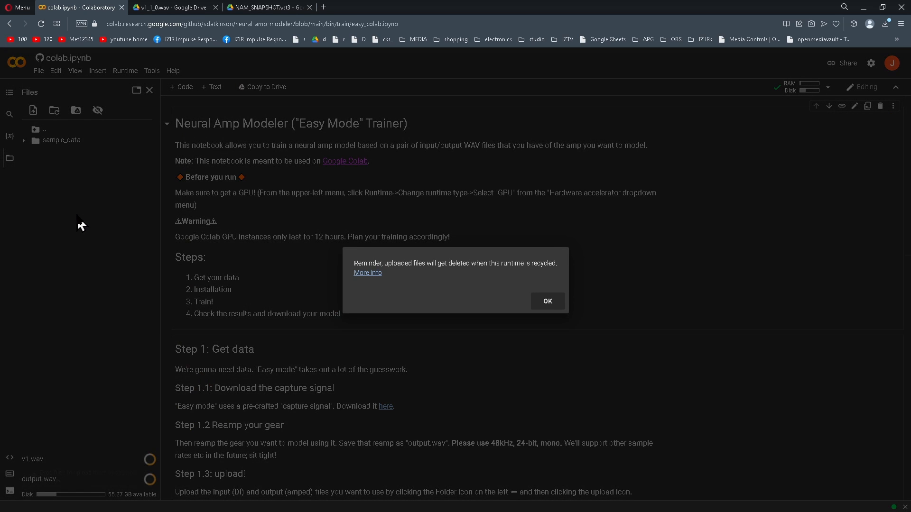
pyautogui.click(548, 303)
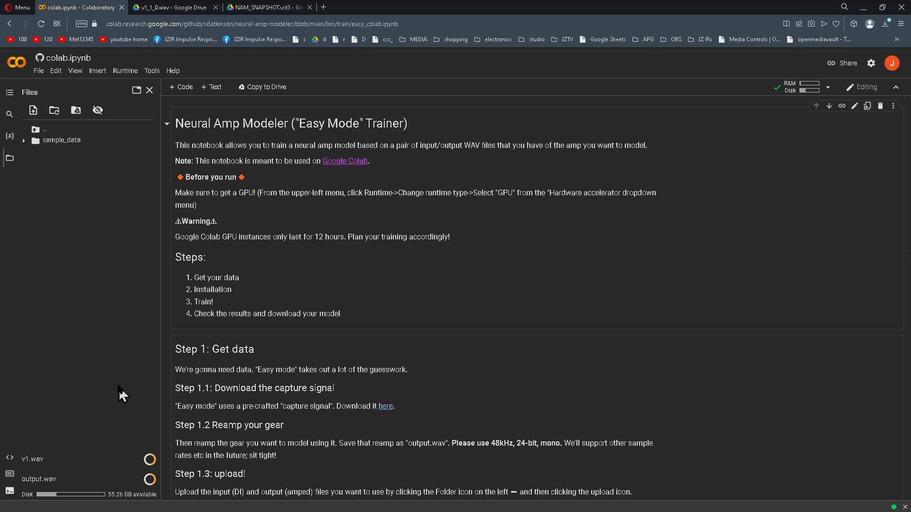
# Run the Step 2 installation cell for nam, allowing the GitHub notebook to run anyway, and review the installation log
pyautogui.scroll(-4, 351, 281)
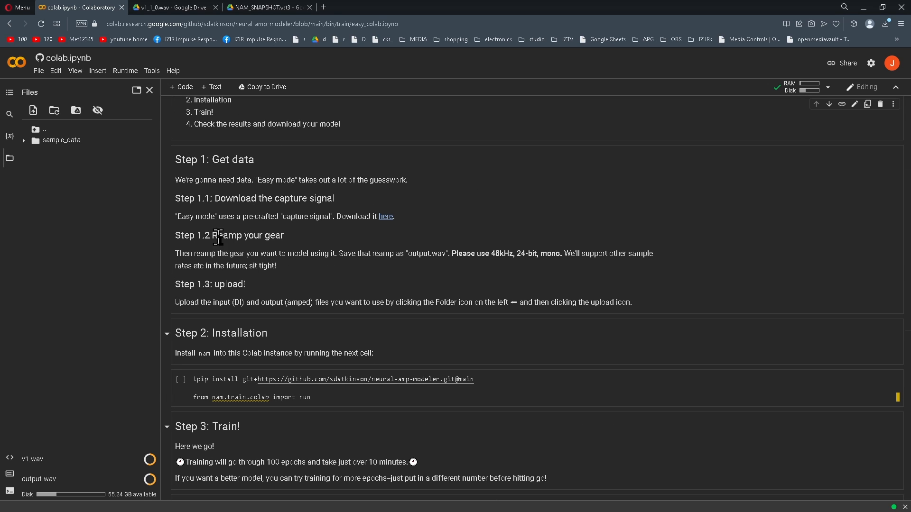
pyautogui.scroll(-3, 342, 218)
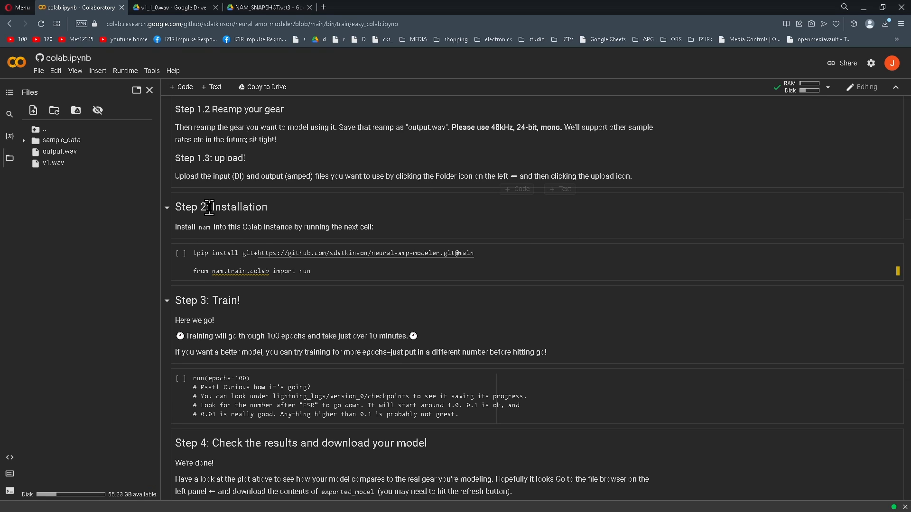
pyautogui.click(181, 257)
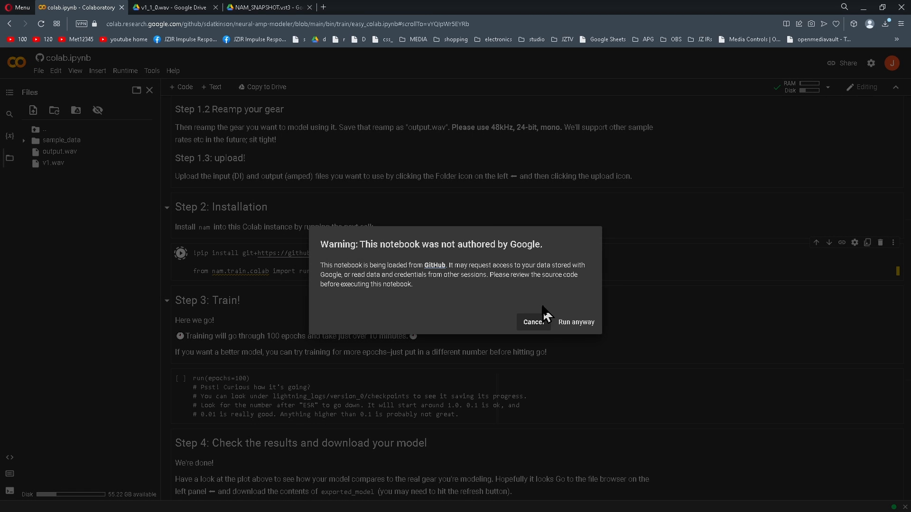
pyautogui.click(573, 328)
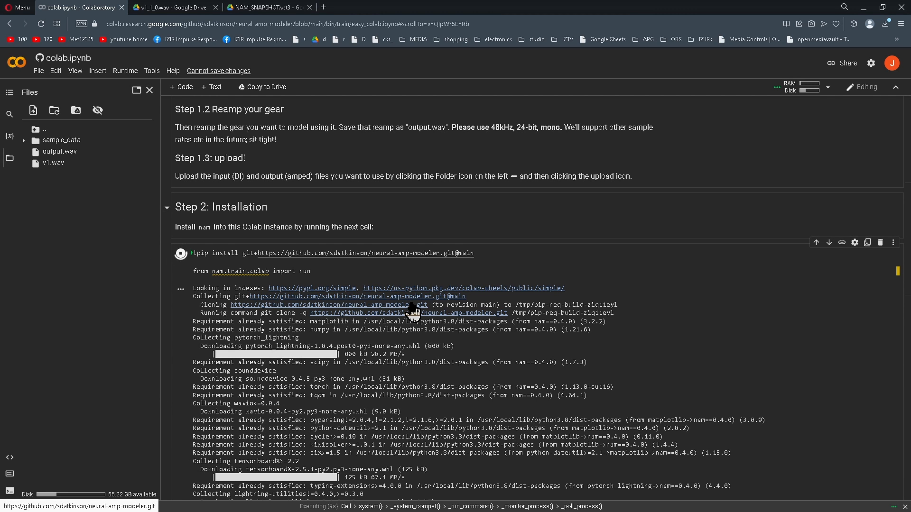
pyautogui.scroll(-7, 434, 294)
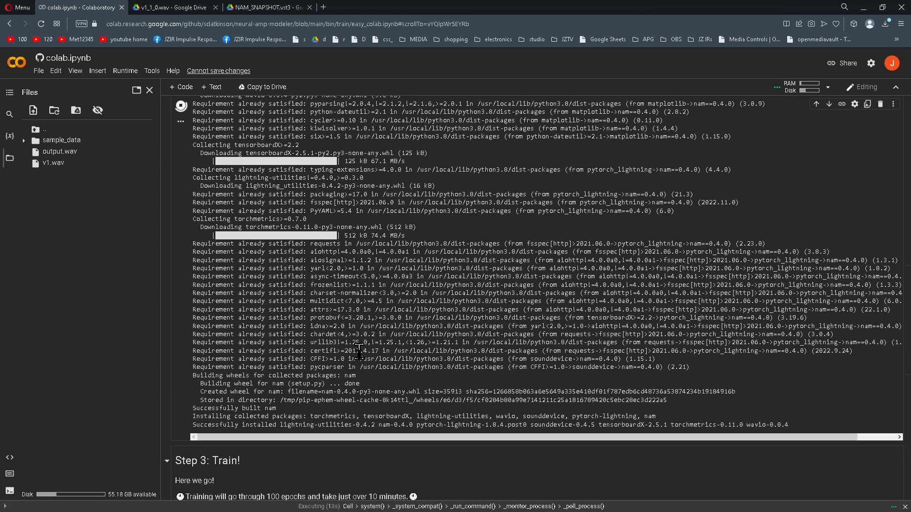
pyautogui.scroll(-3, 396, 302)
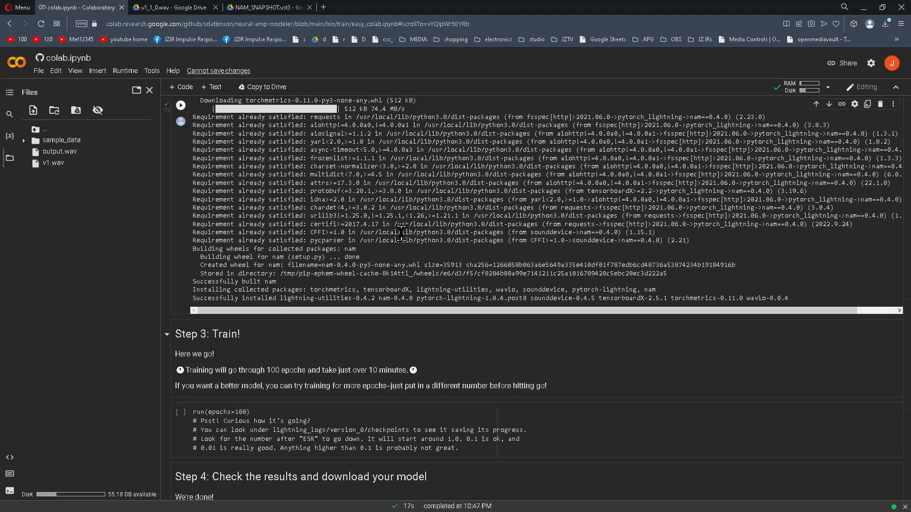
pyautogui.scroll(6, 310, 199)
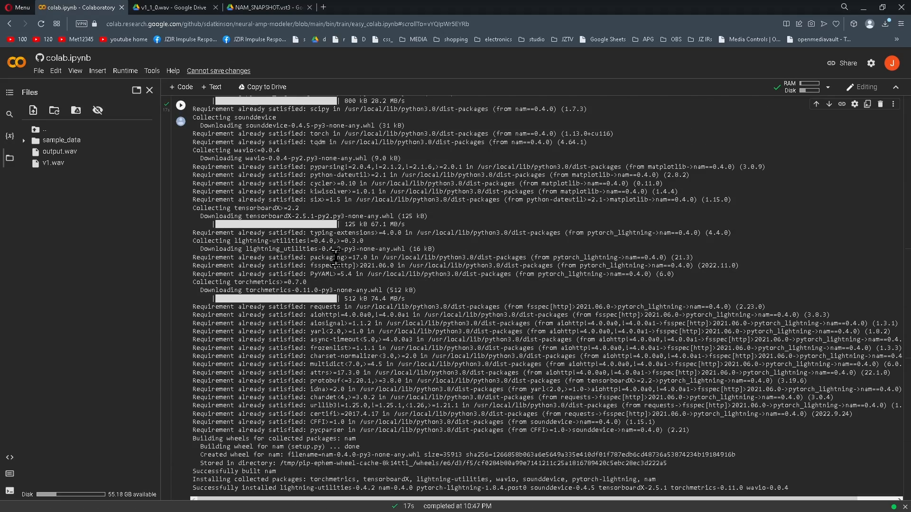
pyautogui.scroll(4, 336, 255)
# Start the Step 3 training cell with 100 epochs and check its delay plot and training log
pyautogui.scroll(-10, 336, 255)
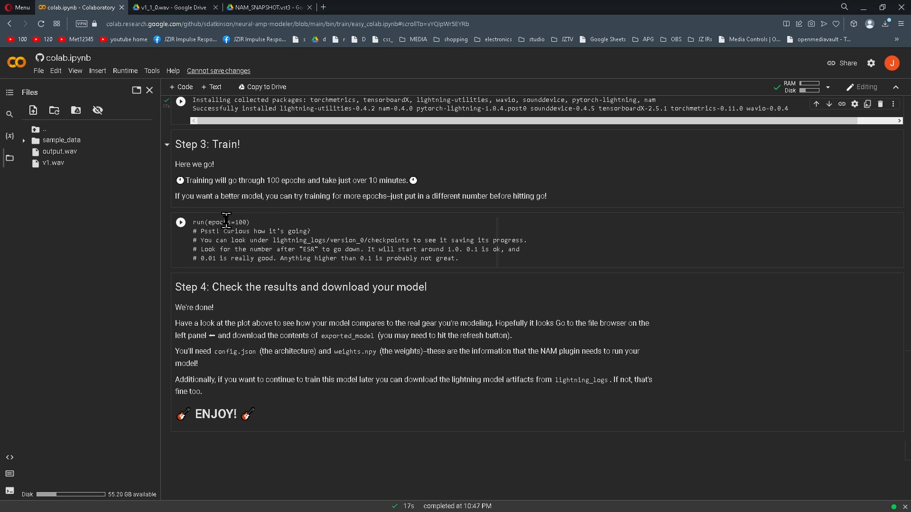
pyautogui.moveTo(226, 220)
pyautogui.doubleClick(241, 223)
pyautogui.click(241, 223)
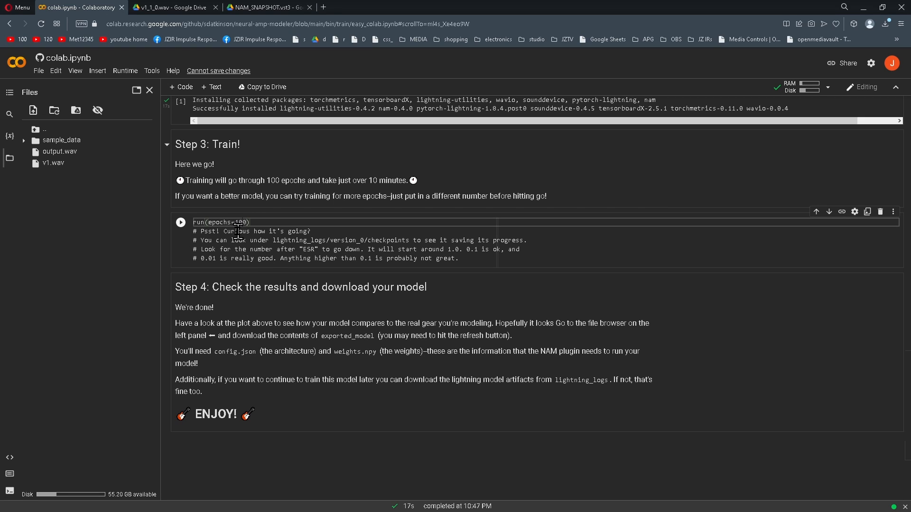
pyautogui.click(181, 223)
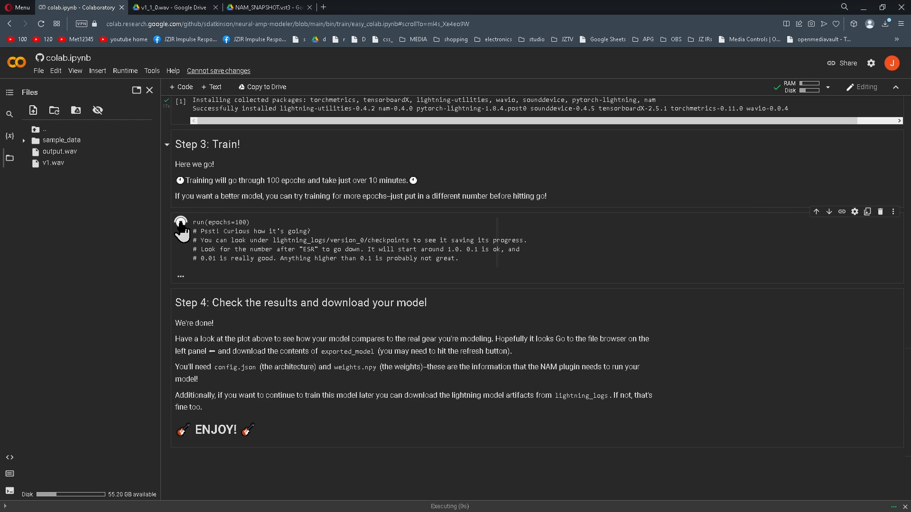
pyautogui.scroll(-5, 375, 304)
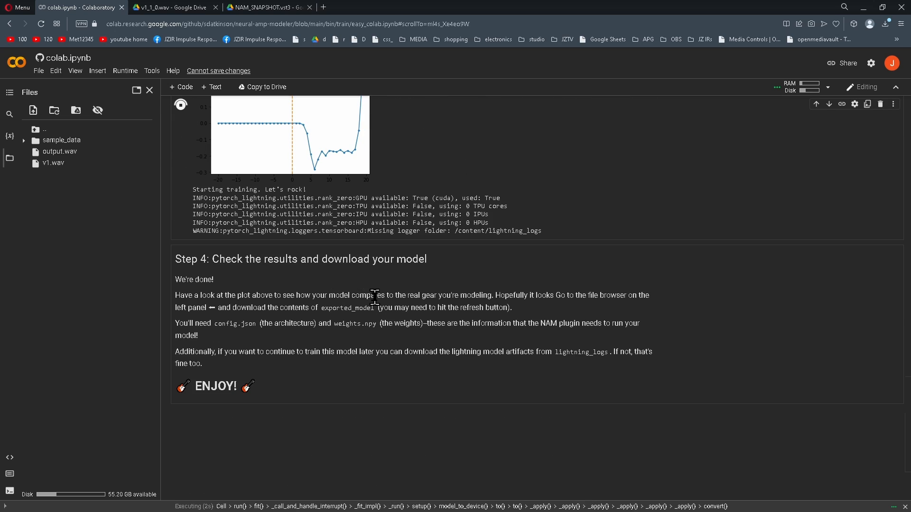
pyautogui.scroll(3, 407, 280)
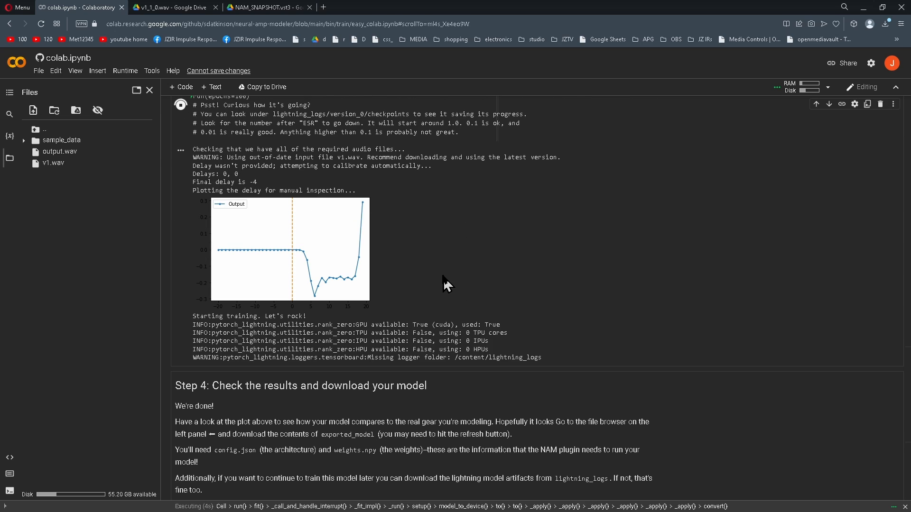
pyautogui.scroll(-4, 366, 208)
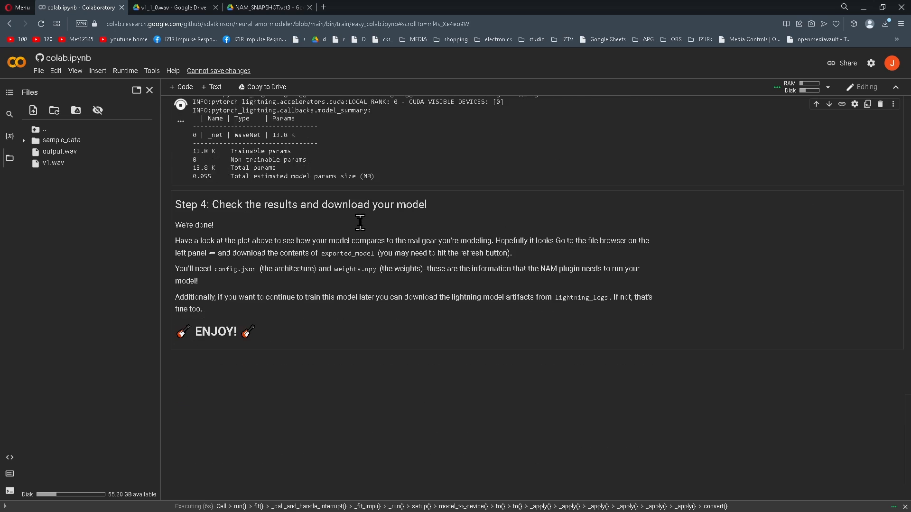
pyautogui.scroll(4, 385, 233)
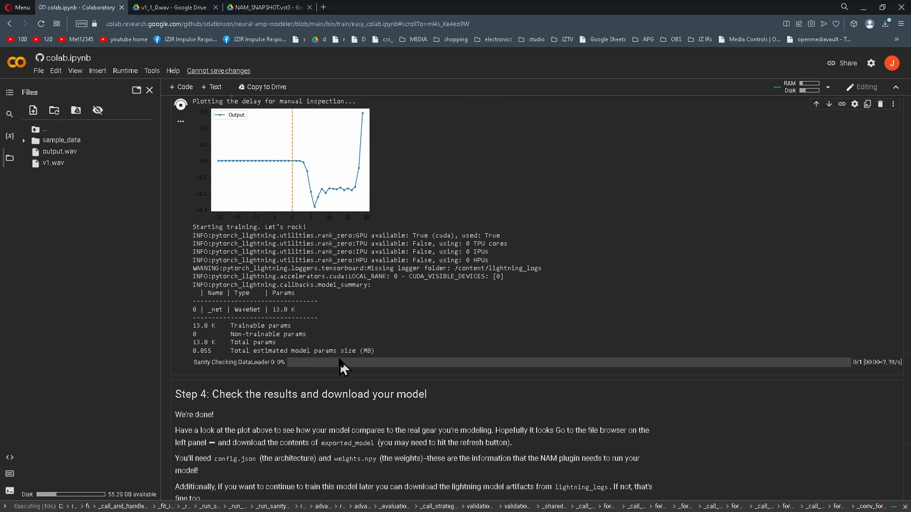
pyautogui.scroll(1, 401, 308)
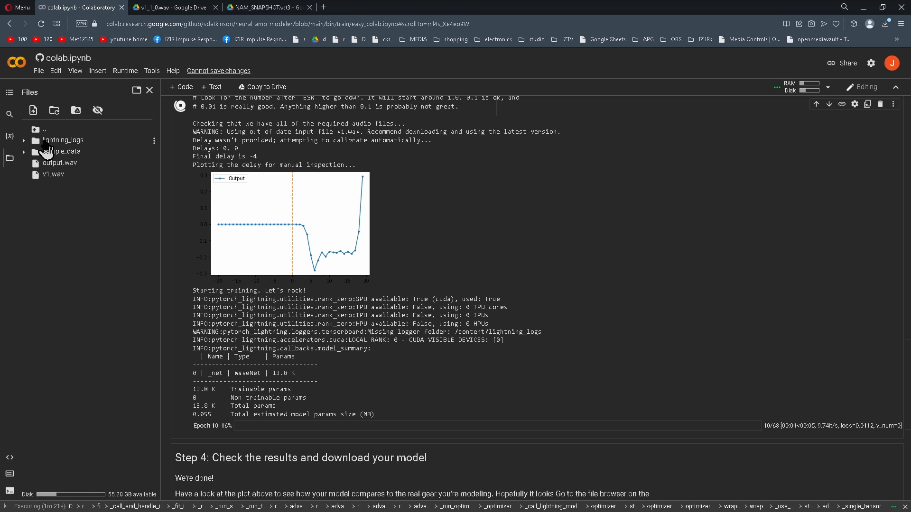
# Expand lightning_logs, version_0 and checkpoints in the session files, and widen the Files pane to read the full checkpoint names
pyautogui.click(24, 140)
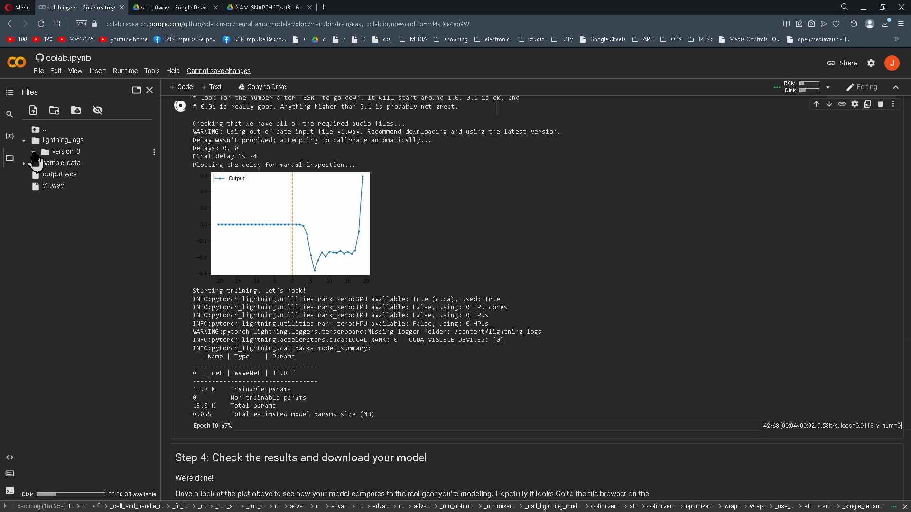
pyautogui.click(33, 152)
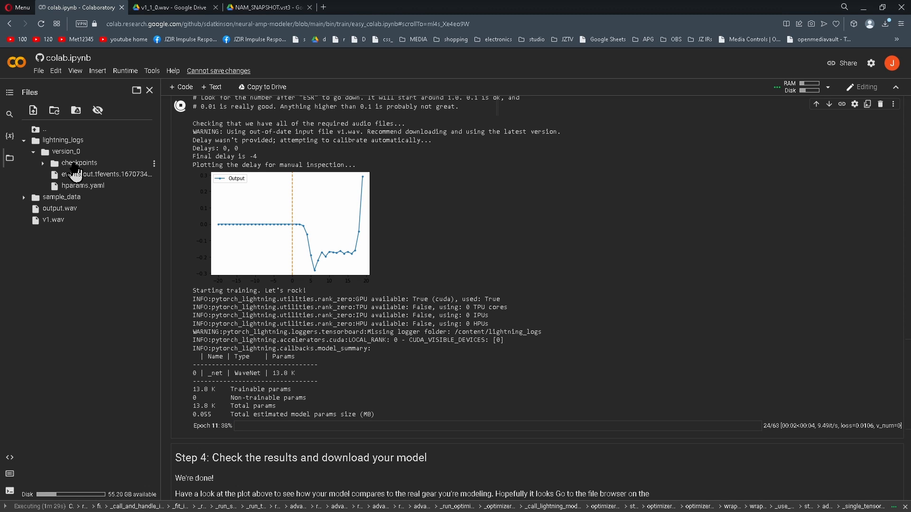
pyautogui.click(42, 164)
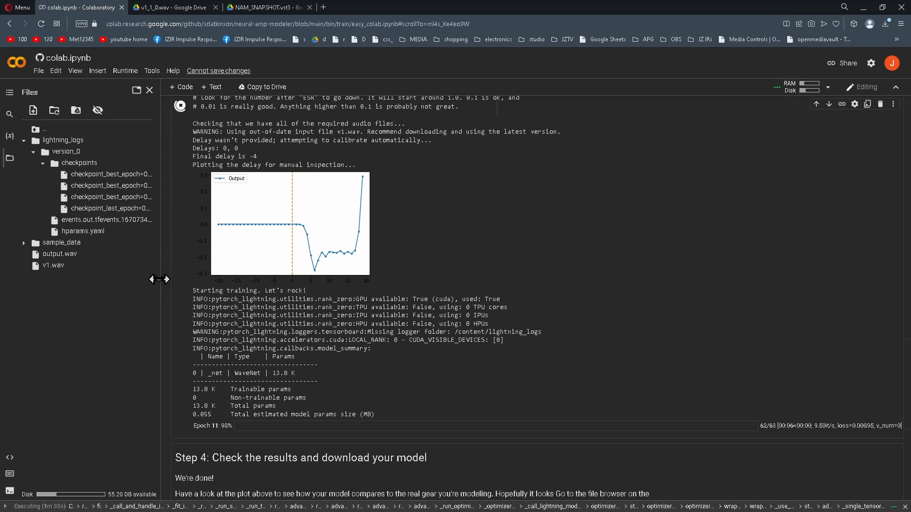
pyautogui.moveTo(161, 287); pyautogui.dragTo(356, 284)
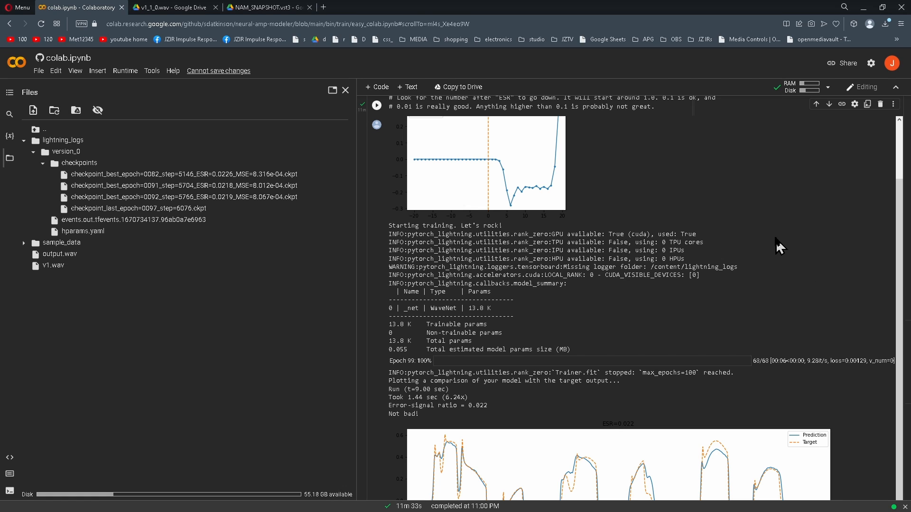
# Expand exported_models and version_1 in the session files, and download weights.npy and config.json
pyautogui.scroll(-4, 779, 247)
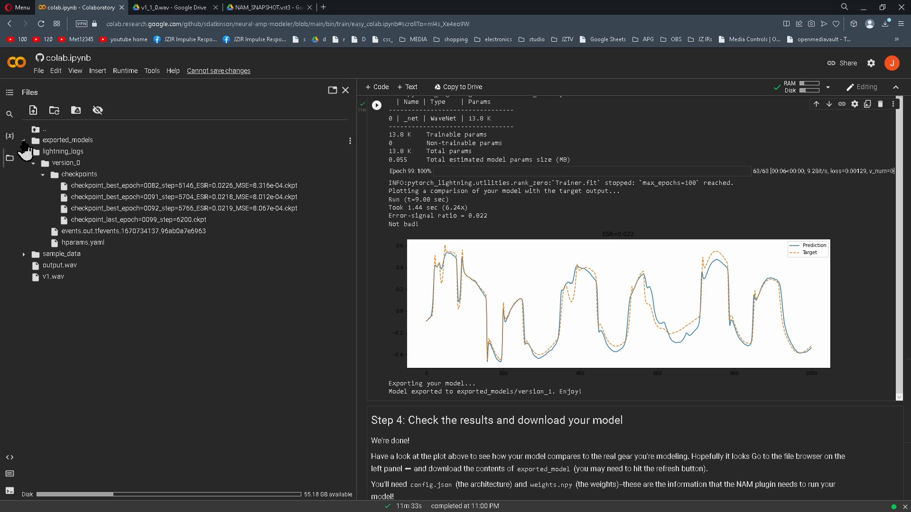
pyautogui.click(24, 141)
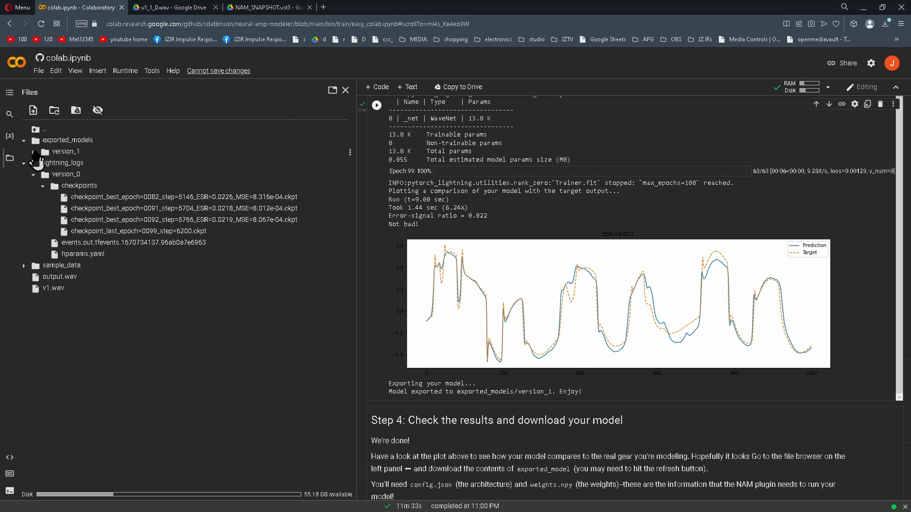
pyautogui.click(34, 152)
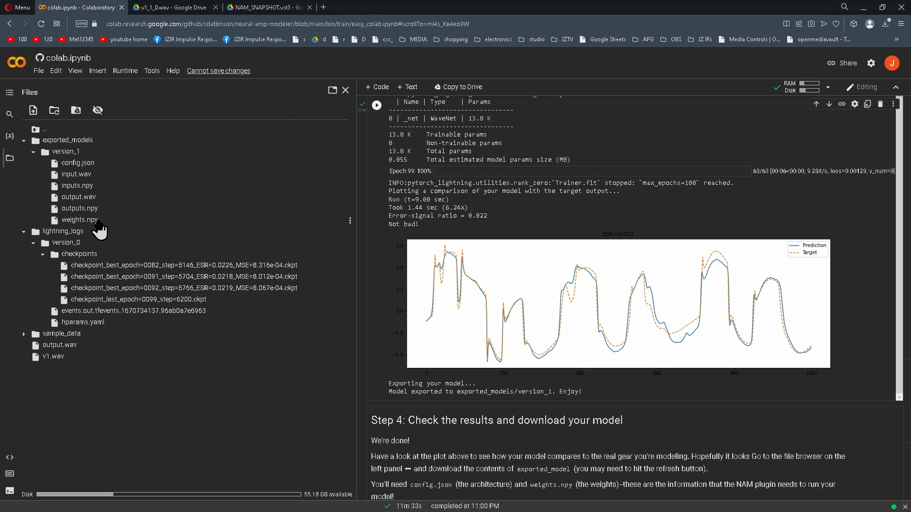
pyautogui.rightClick(129, 221)
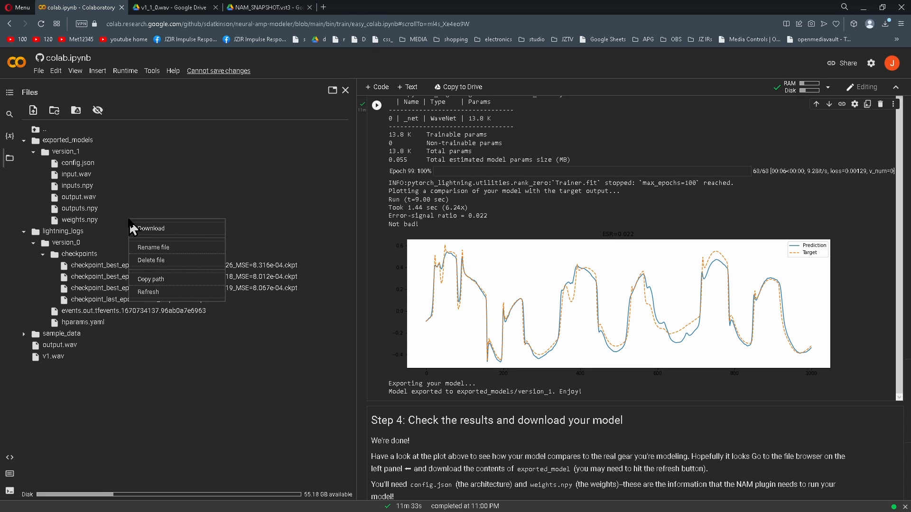
pyautogui.click(149, 229)
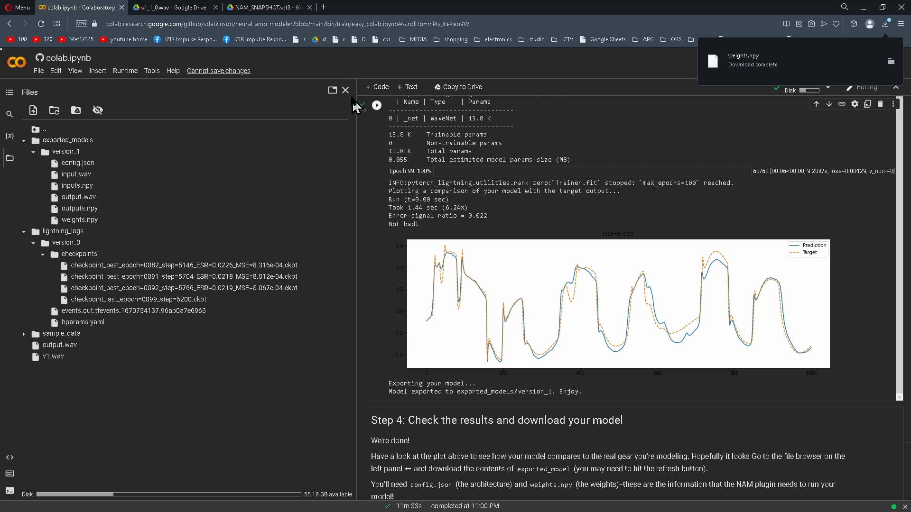
pyautogui.rightClick(99, 166)
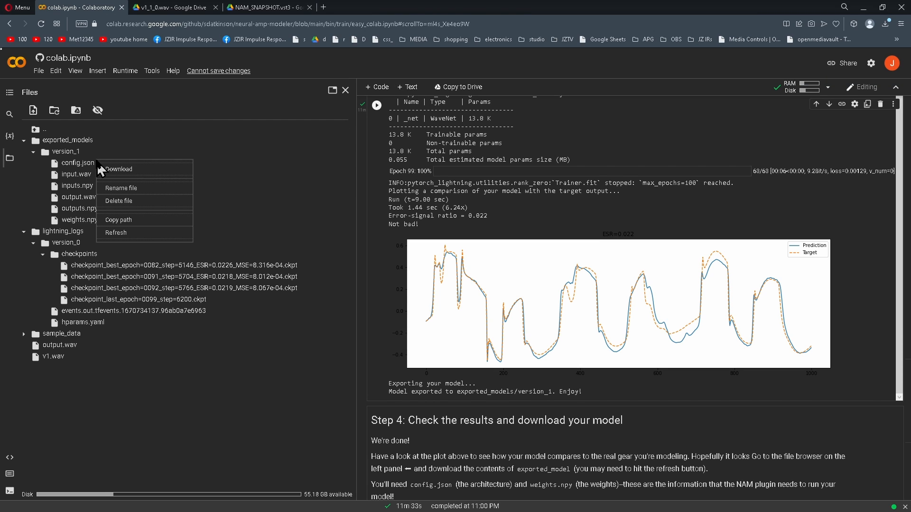
pyautogui.click(118, 171)
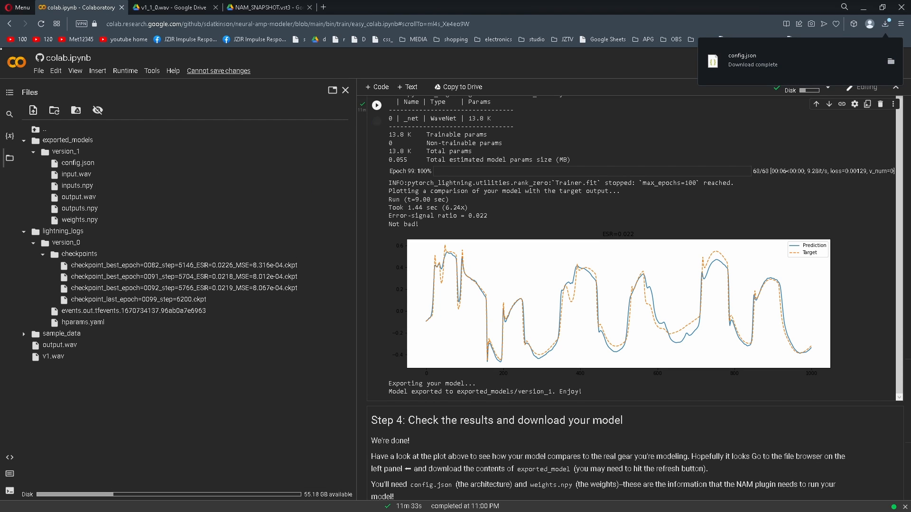
# Show the downloaded config.json in its folder, sort the files by date modified, and select both config.json and weights.npy
pyautogui.click(890, 62)
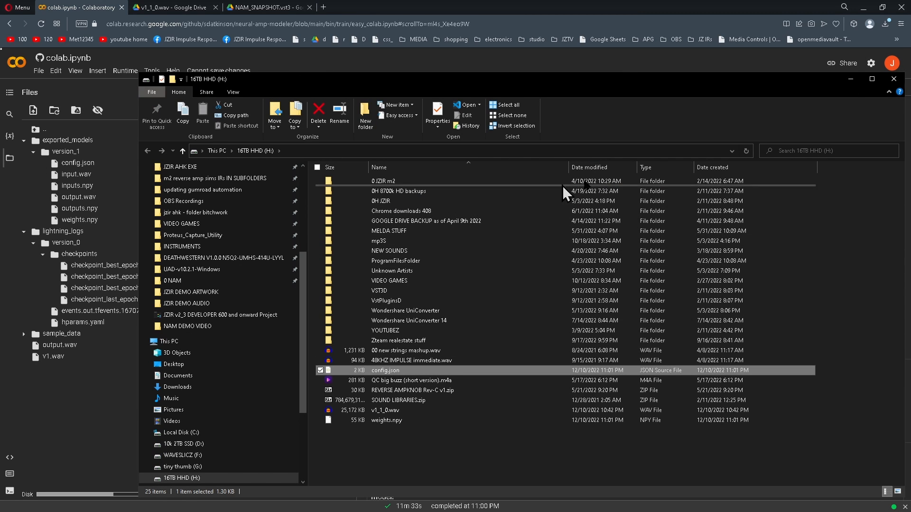
pyautogui.click(595, 166)
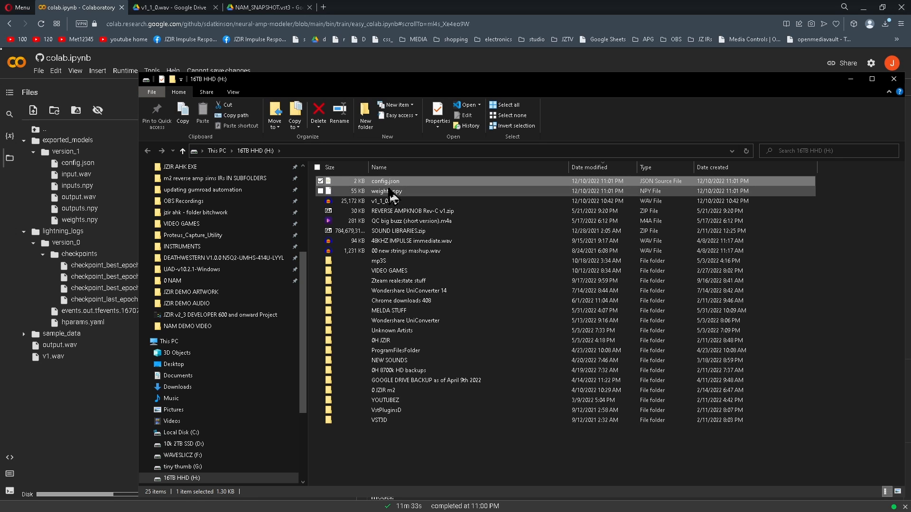
pyautogui.keyDown('ctrl'); pyautogui.click(388, 192); pyautogui.keyUp('ctrl')
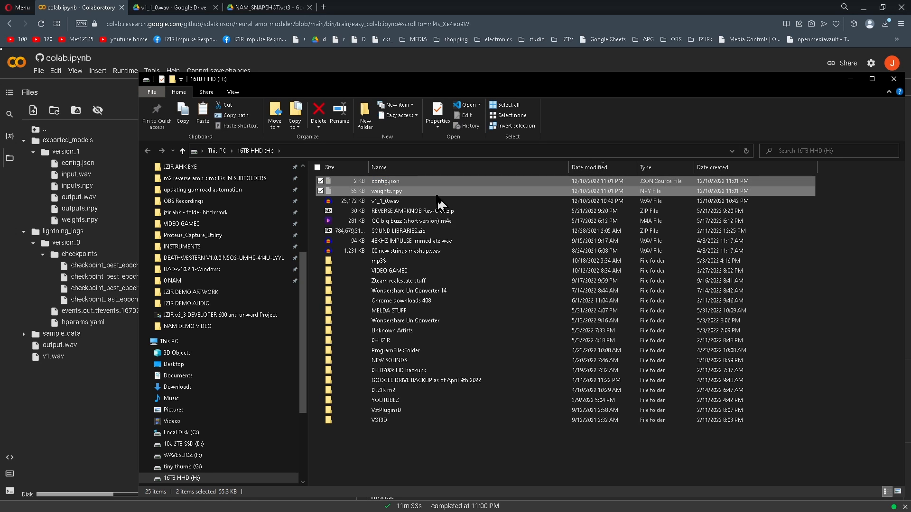
# Create a folder named EMISSARY 100 epochs inside the NAM DEMO VIDEO folder on the Desktop
pyautogui.click(200, 364)
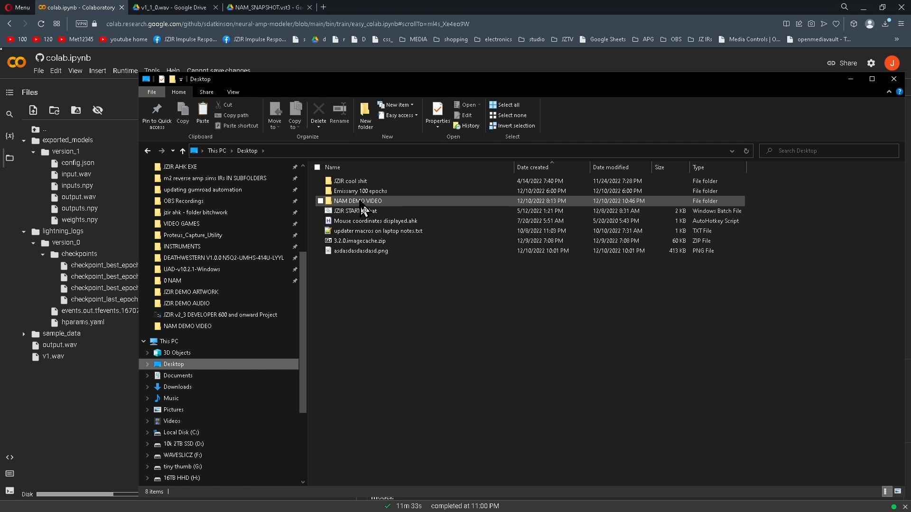
pyautogui.doubleClick(361, 202)
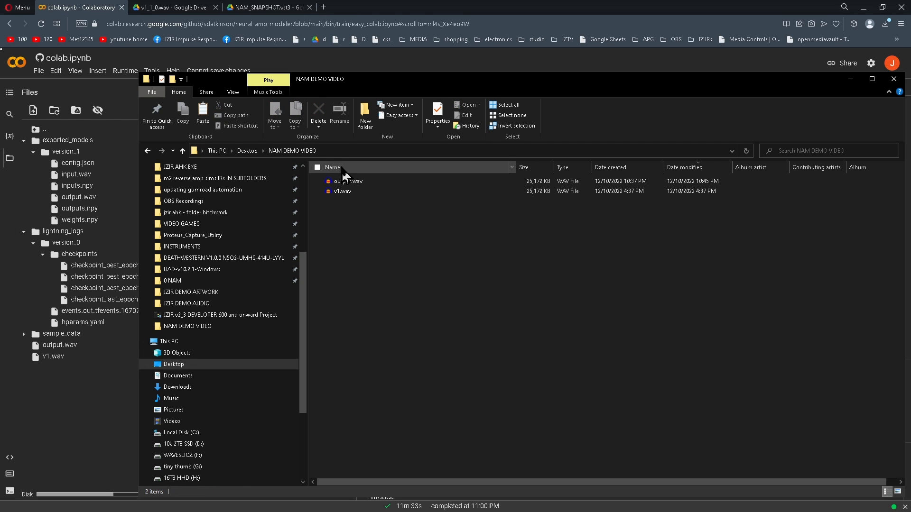
pyautogui.rightClick(359, 209)
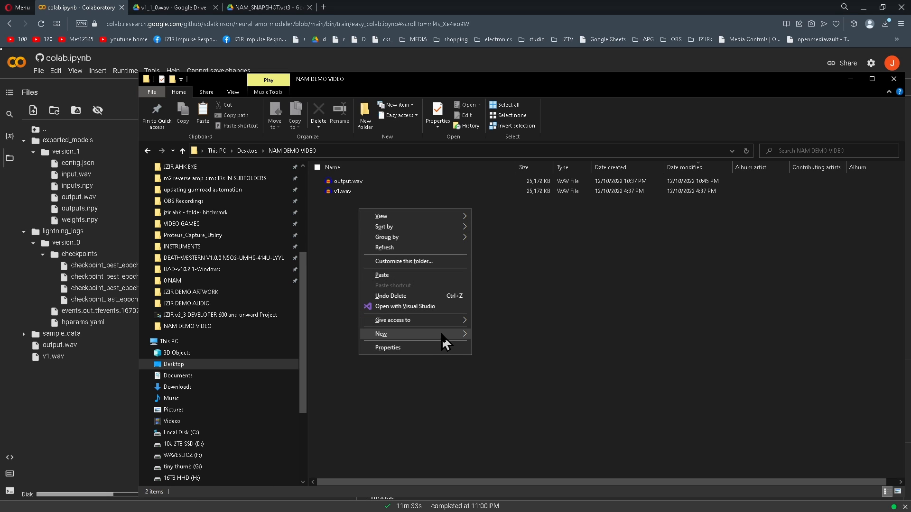
pyautogui.moveTo(445, 335)
pyautogui.click(495, 338)
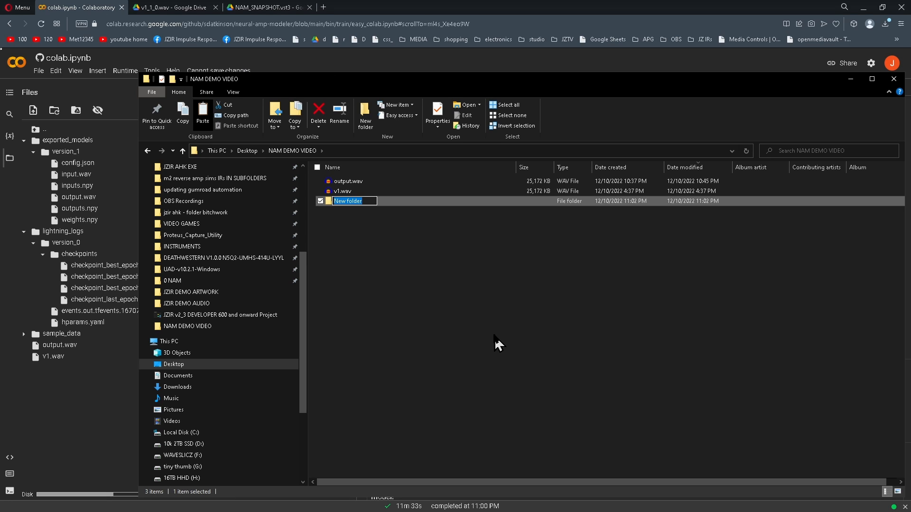
pyautogui.write('EMISSARY 100 epochs')
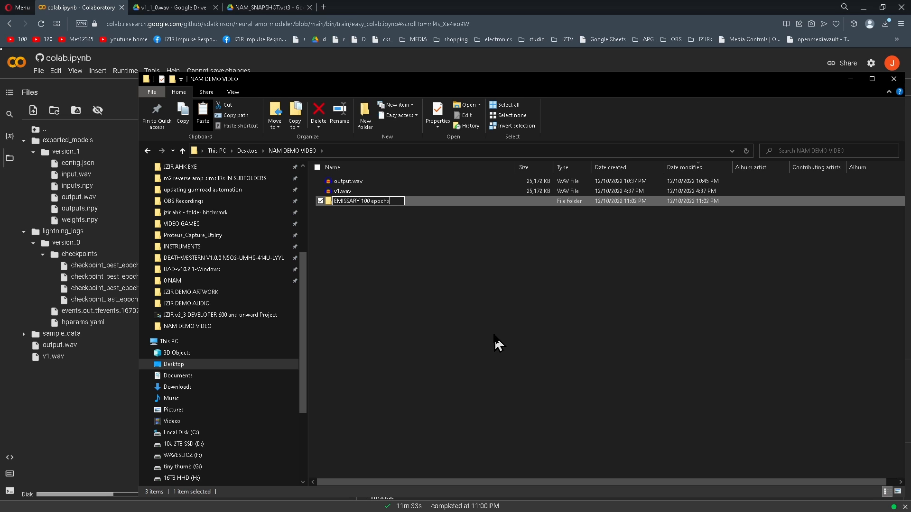
pyautogui.press('Return')
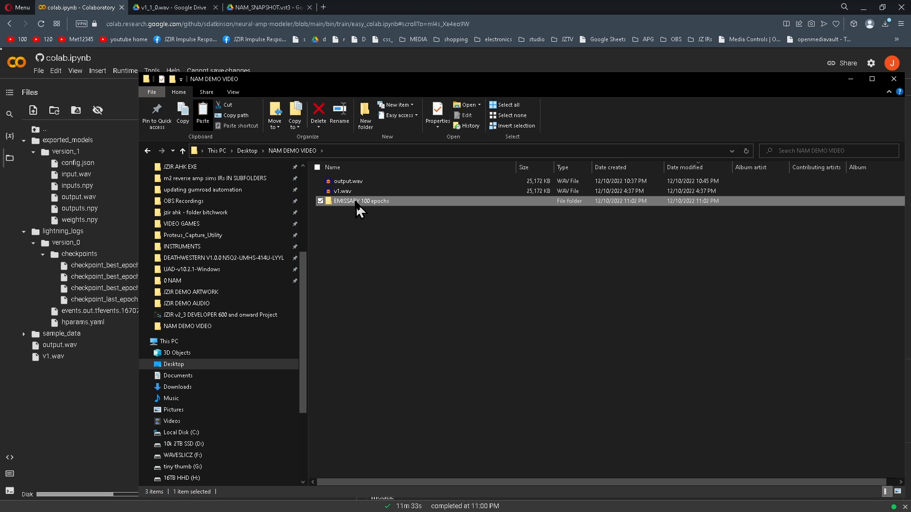
# Paste config.json and weights.npy into the EMISSARY 100 epochs folder
pyautogui.doubleClick(359, 209)
pyautogui.rightClick(359, 204)
pyautogui.click(403, 276)
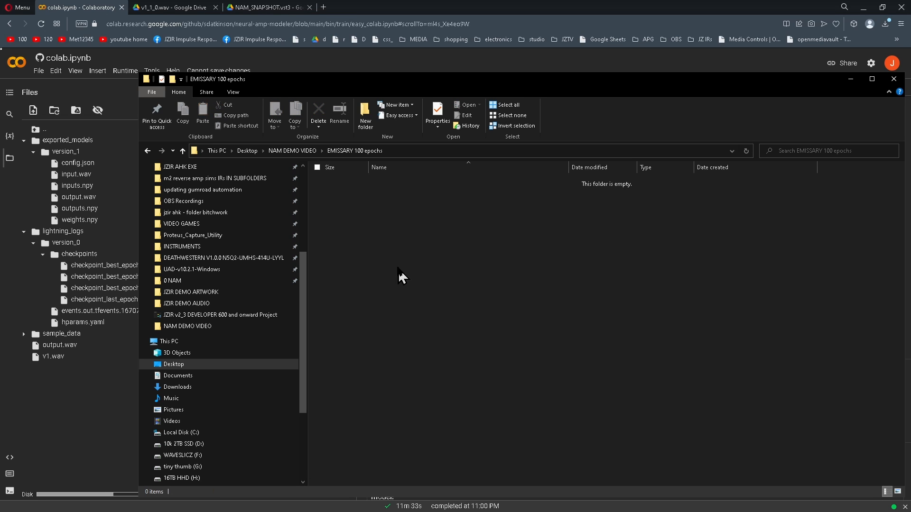
pyautogui.click(398, 220)
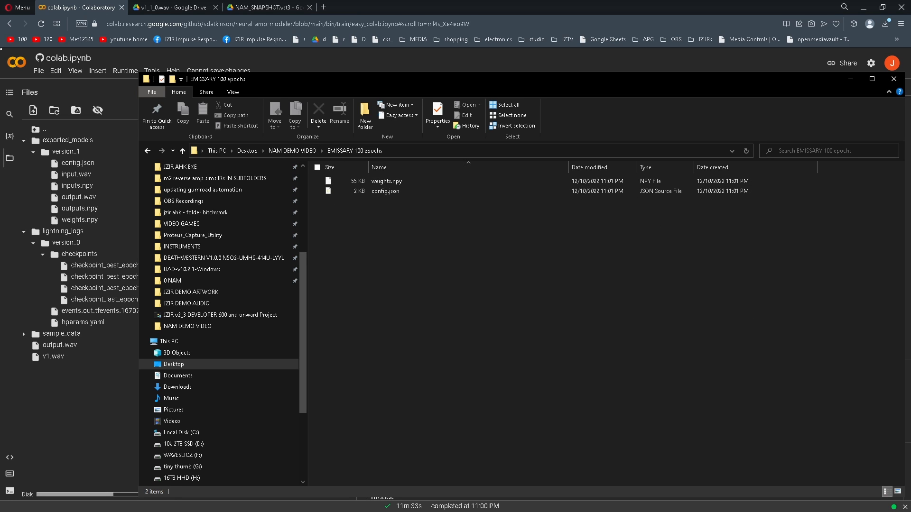
# Switch to Ableton Live, deactivate and fold track 2 v1 (Freeze), and activate and select track 3 v1
pyautogui.hotkey('alt', 'Tab')
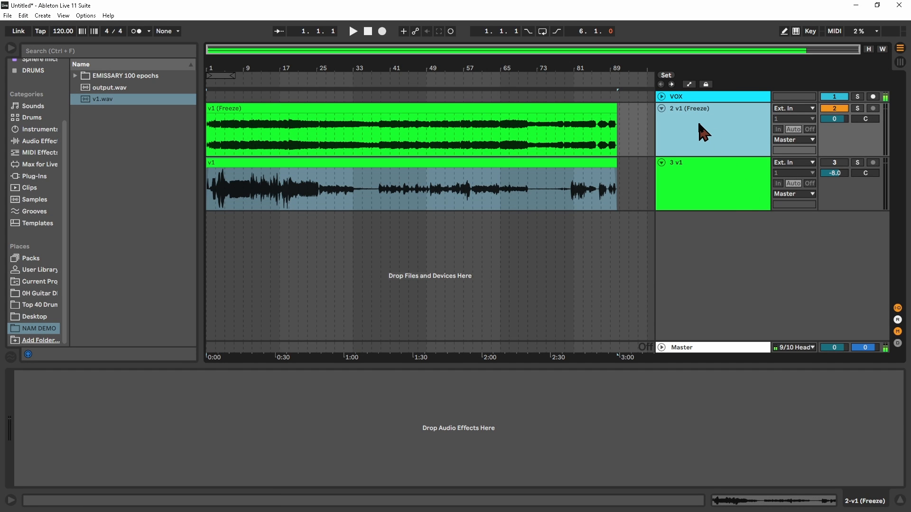
pyautogui.click(834, 108)
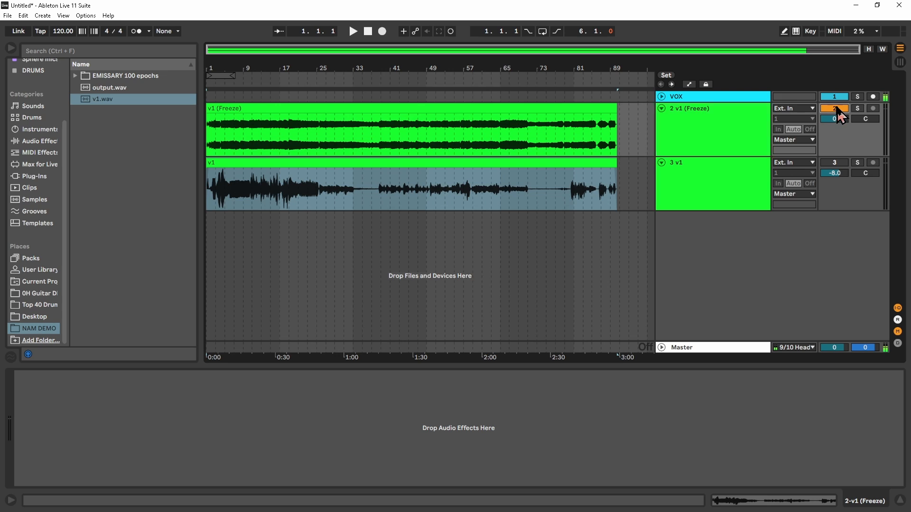
pyautogui.click(661, 108)
pyautogui.click(712, 145)
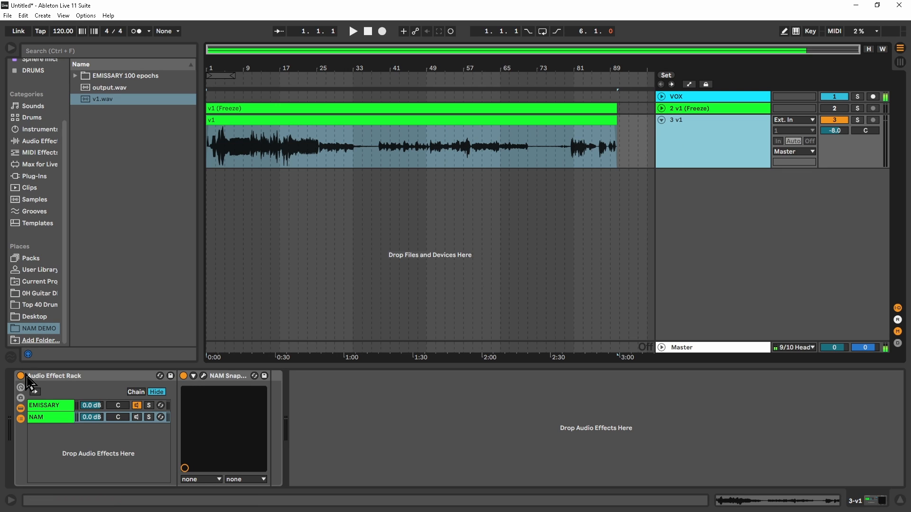
# Inspect the EMISSARY and NAM chains of the Audio Effect Rack, and locate NAM Snapshot among its developer's plug-ins
pyautogui.click(52, 406)
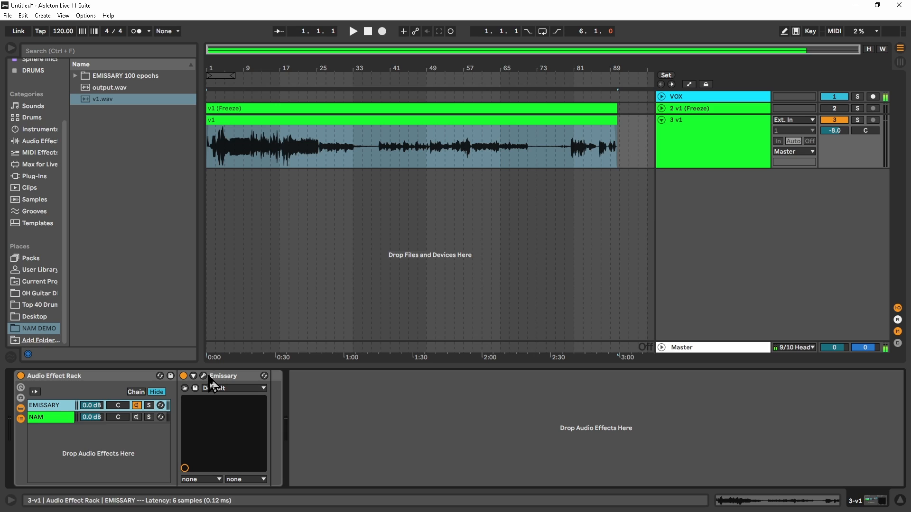
pyautogui.click(32, 418)
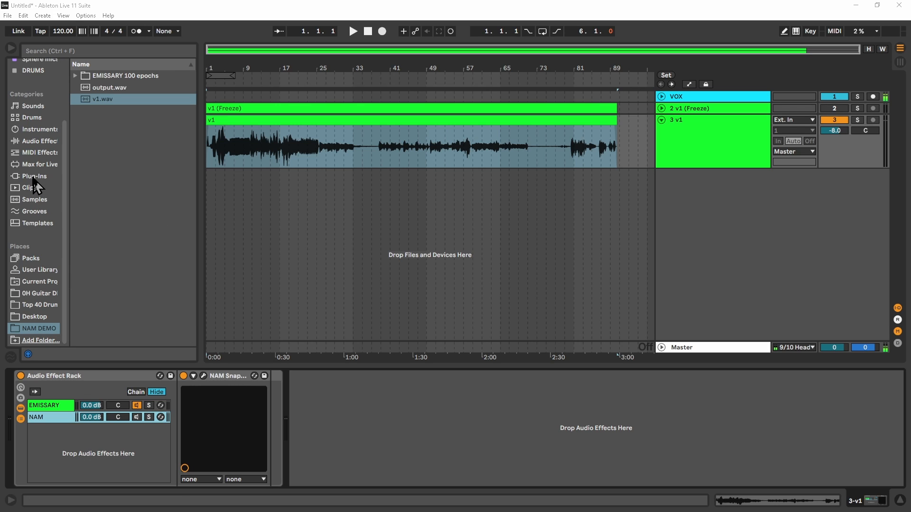
pyautogui.click(34, 177)
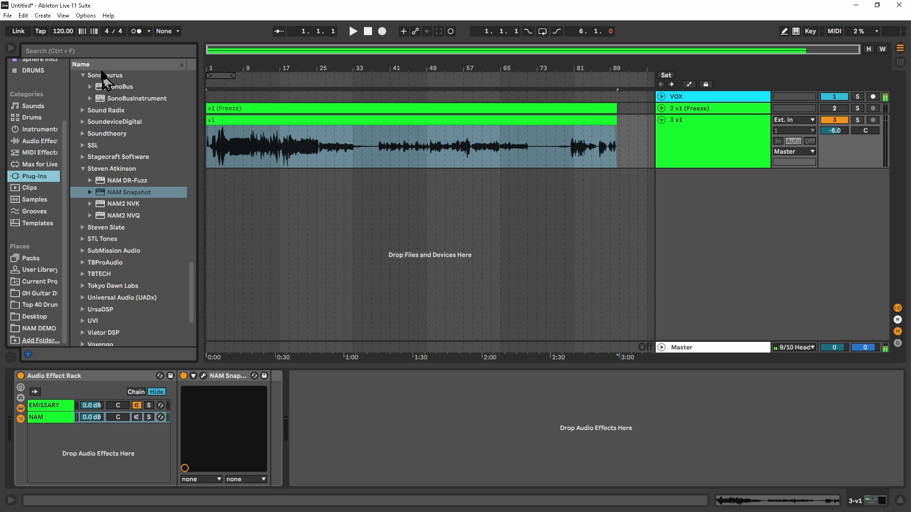
pyautogui.click(83, 169)
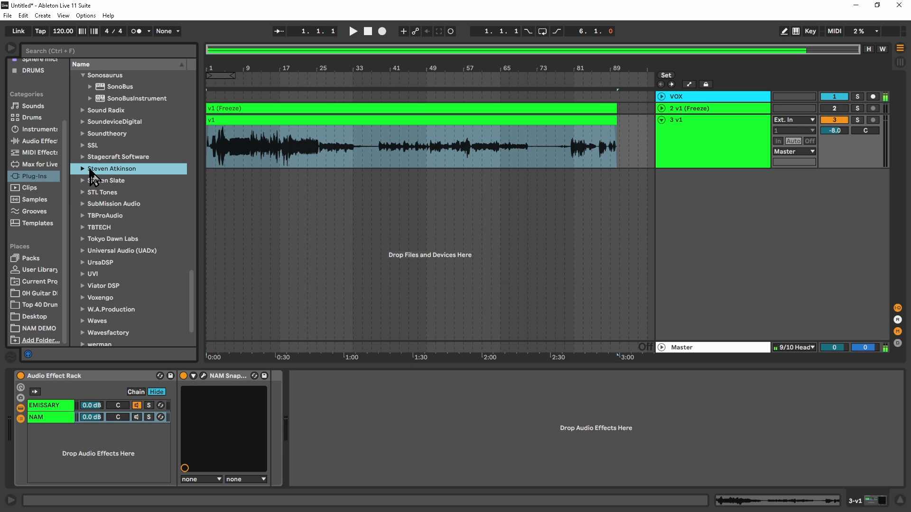
pyautogui.click(84, 170)
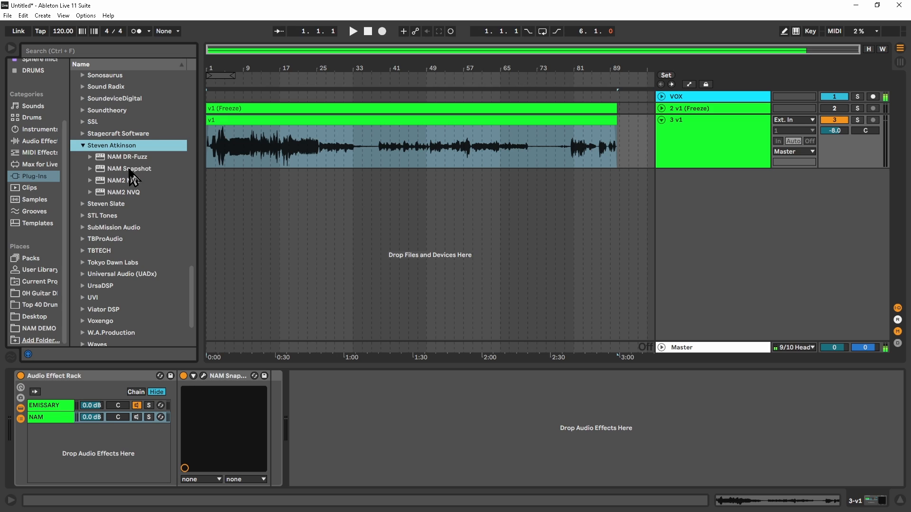
pyautogui.click(142, 171)
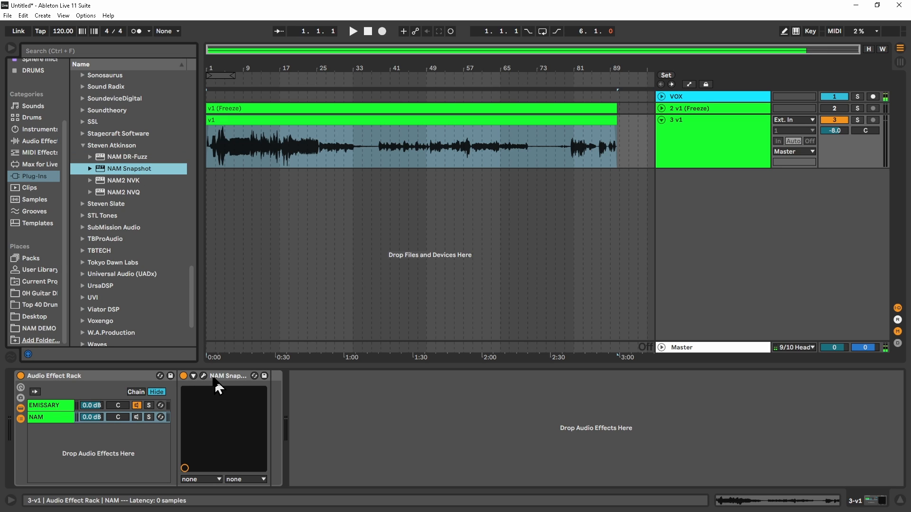
# Open the NAM Snapshot plug-in window and load the model from the EMISSARY 100 epochs folder in NAM DEMO VIDEO
pyautogui.click(204, 377)
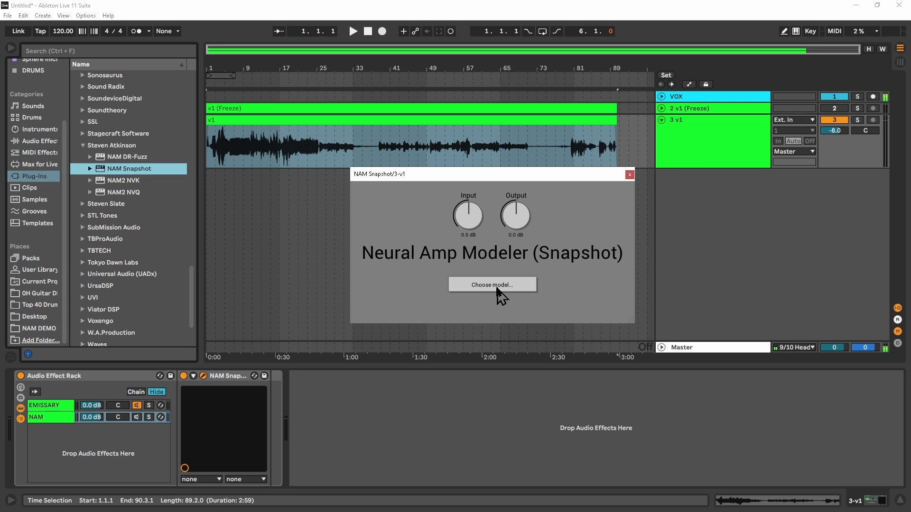
pyautogui.click(482, 288)
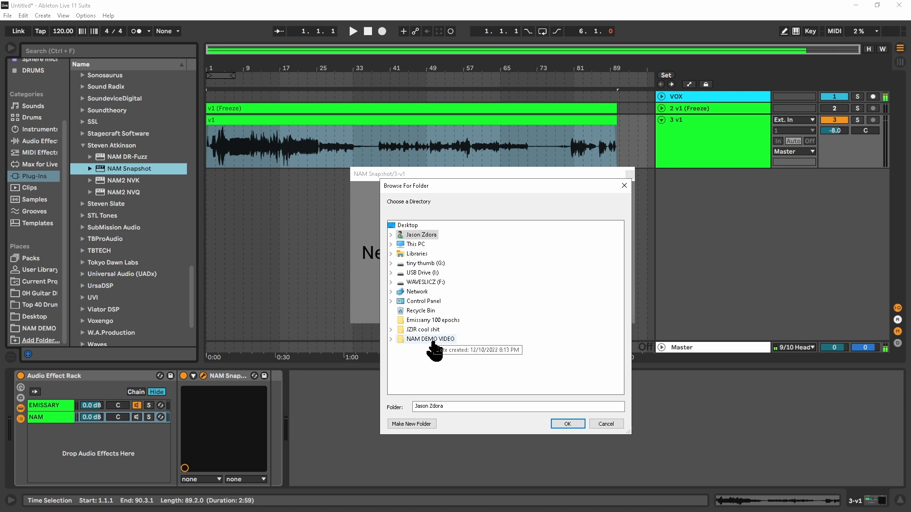
pyautogui.click(391, 339)
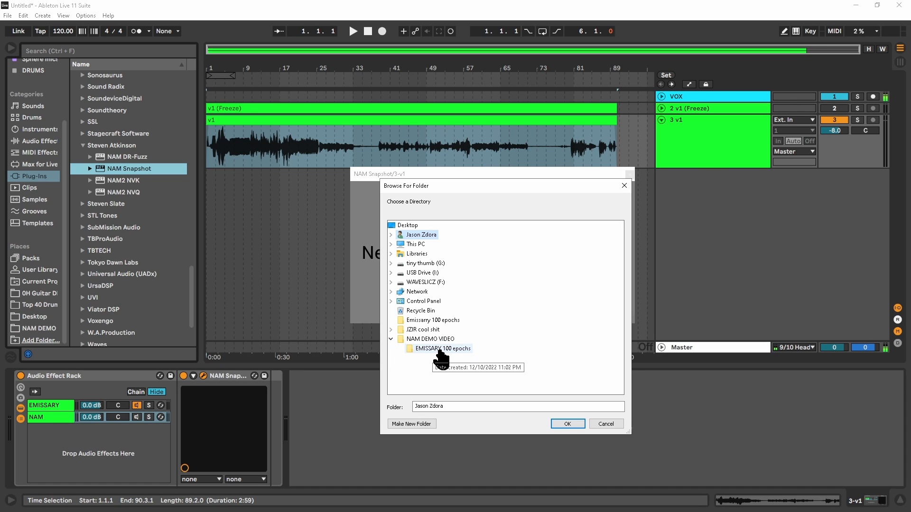
pyautogui.click(440, 350)
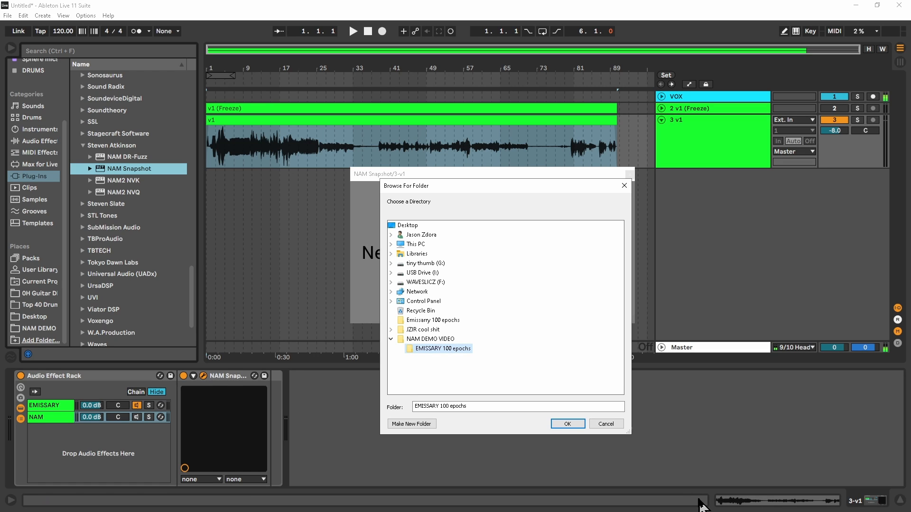
pyautogui.click(568, 424)
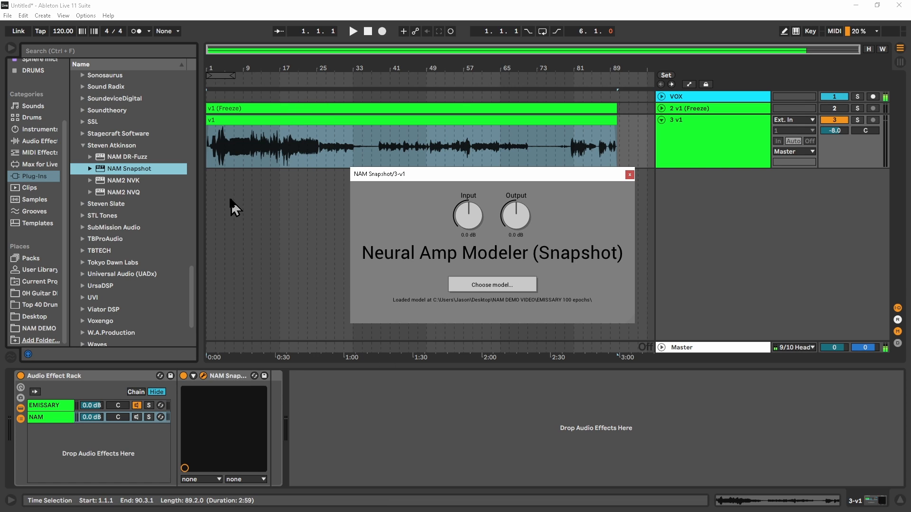
# Add MConvolutionEZ from the tools collection after the Audio Effect Rack and load the favourite 05 Ascendants IR.wav
pyautogui.scroll(3, 45, 105)
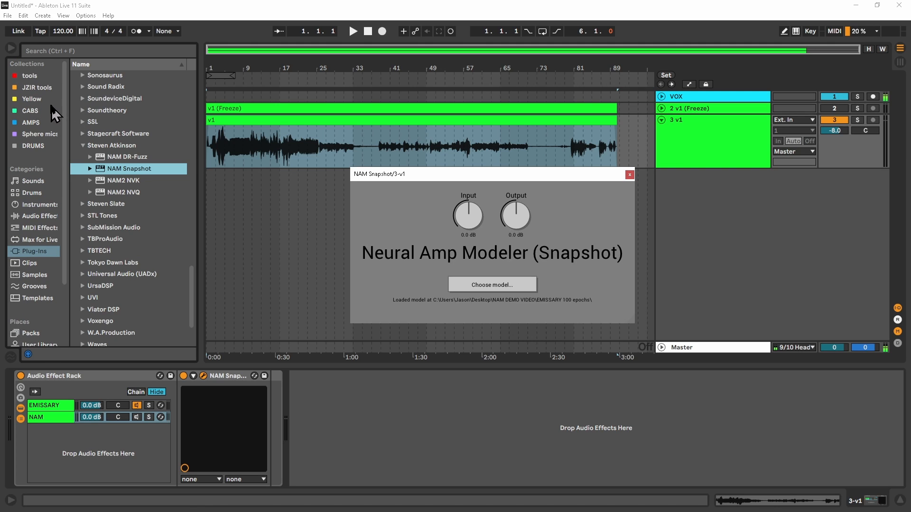
pyautogui.click(32, 110)
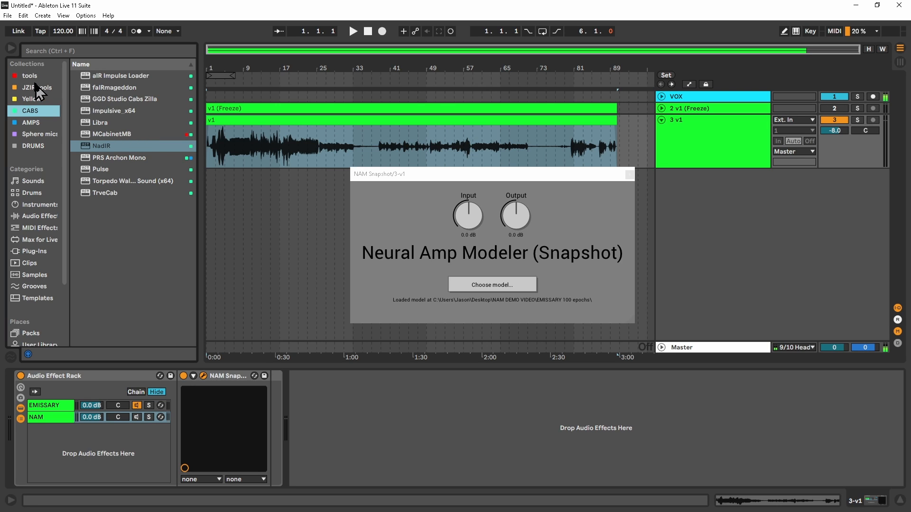
pyautogui.click(30, 76)
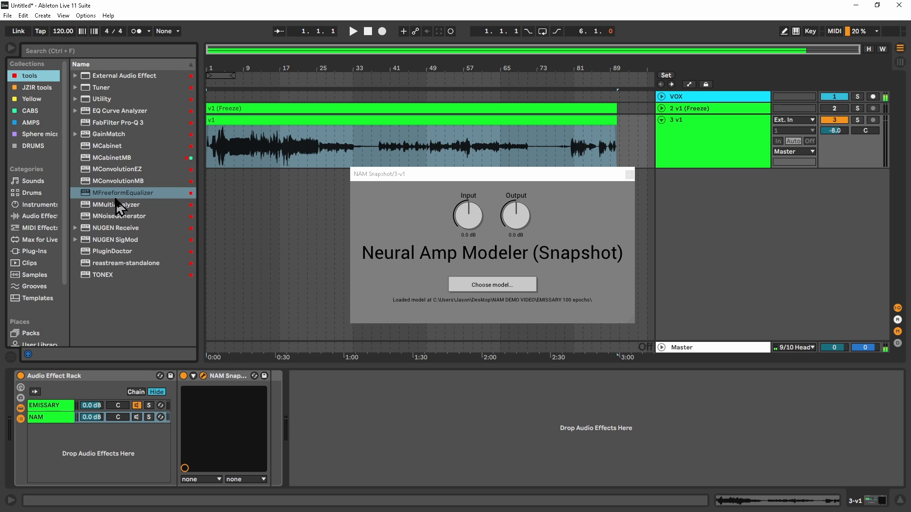
pyautogui.moveTo(115, 171); pyautogui.dragTo(387, 434)
pyautogui.click(381, 386)
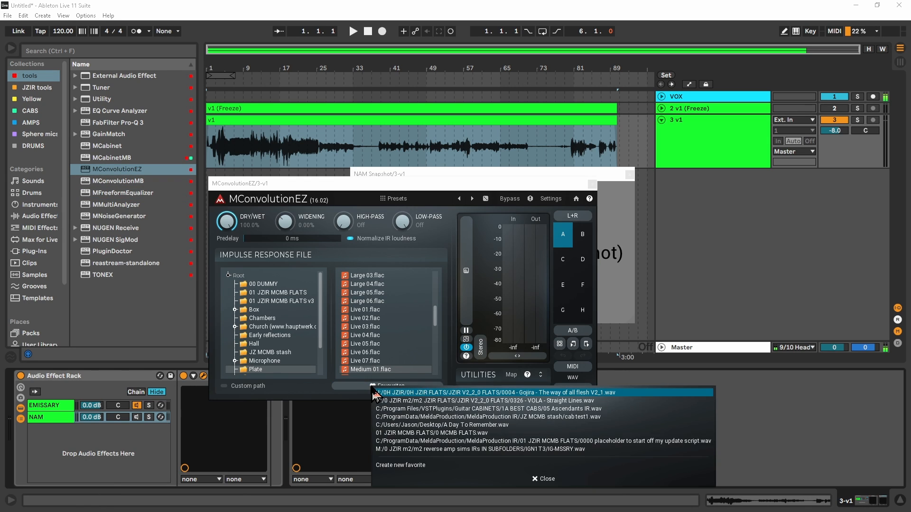
pyautogui.click(534, 409)
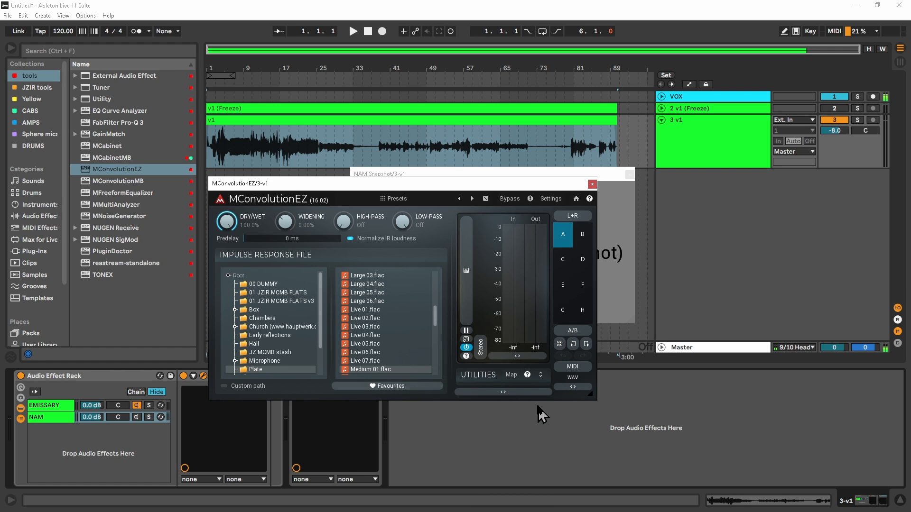
pyautogui.click(592, 184)
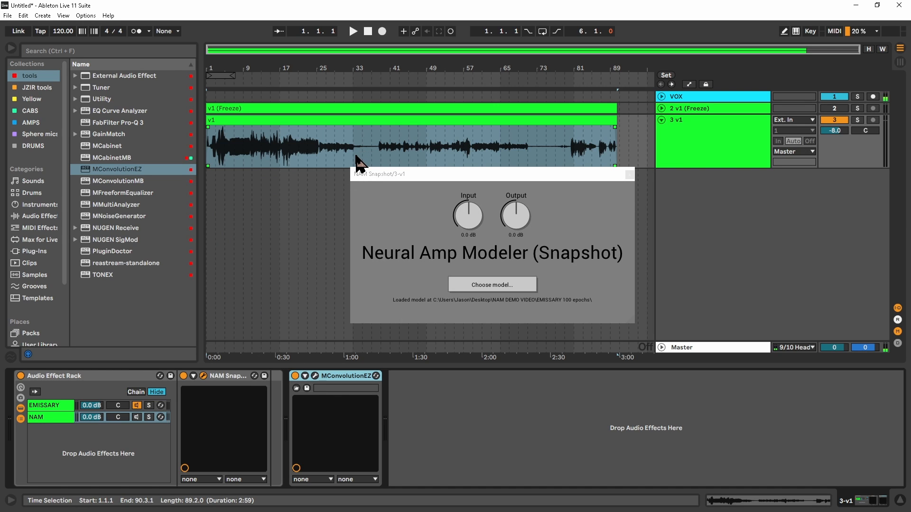
# Audition the v1 clip on track 3 from several positions between about bars 11 and 23, and stop playback
pyautogui.rightClick(277, 125)
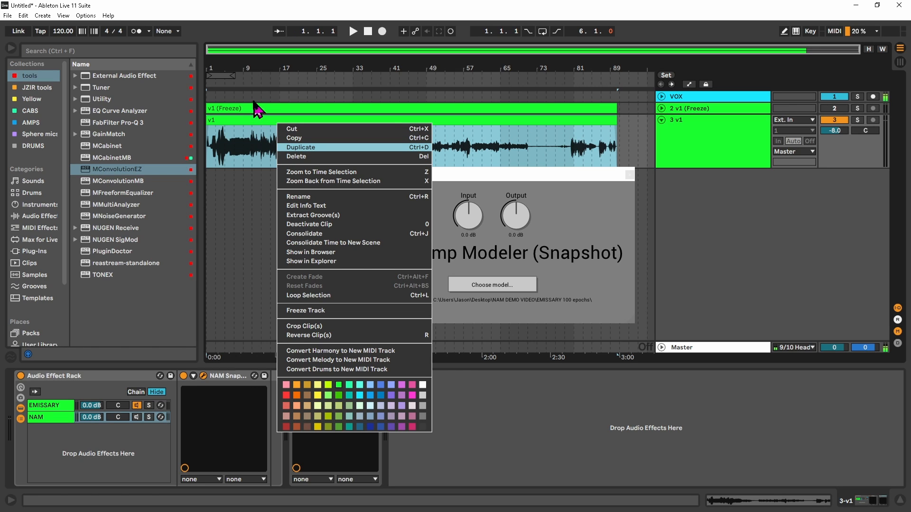
pyautogui.click(257, 86)
pyautogui.click(250, 82)
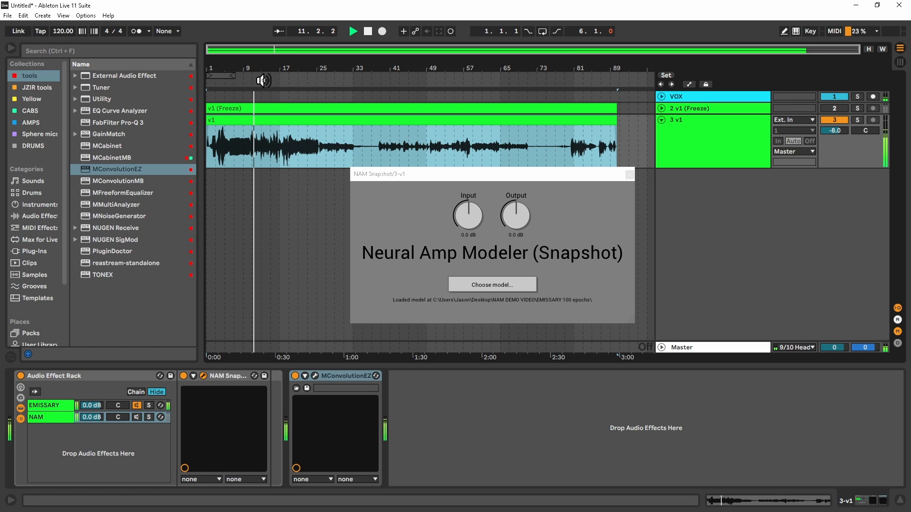
pyautogui.click(291, 79)
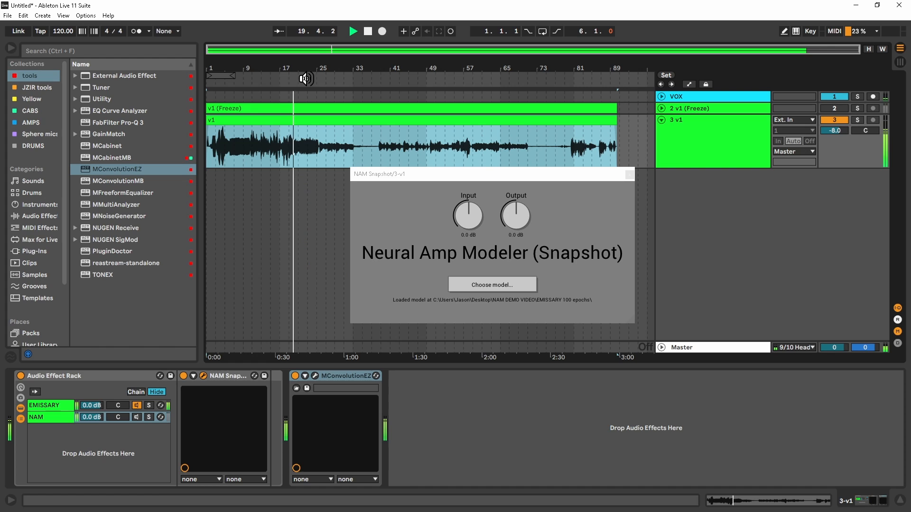
pyautogui.click(306, 79)
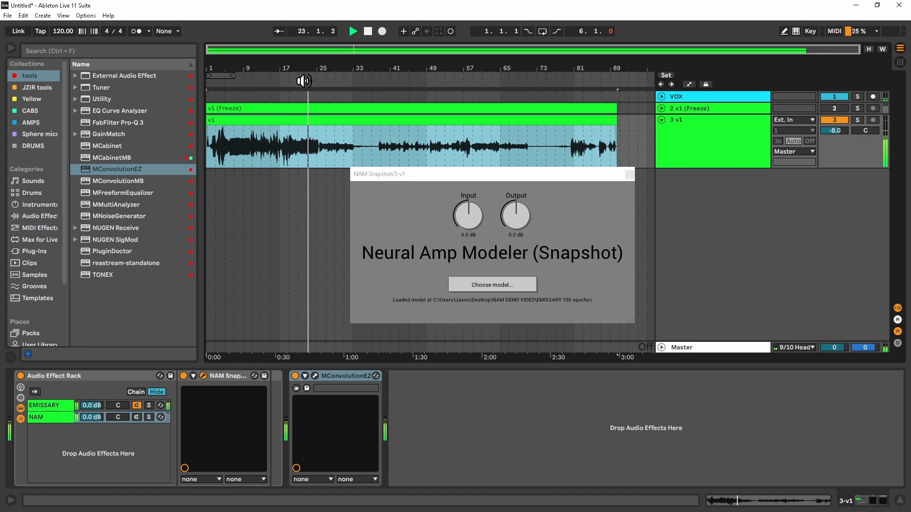
pyautogui.press('space')
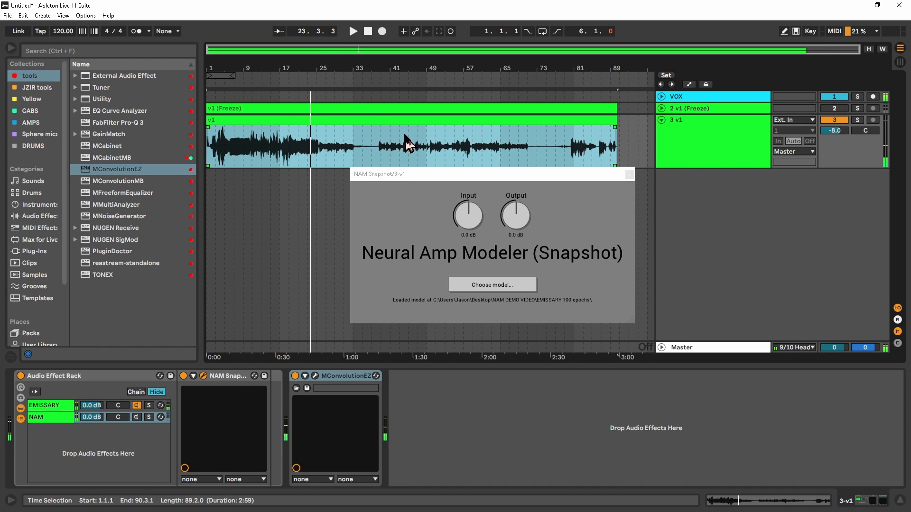
# Replace the v1 clip on track 3 with DI_Guitar_L.wav from the 0H Guitar DI's folder, starting at about bar 5
pyautogui.rightClick(381, 123)
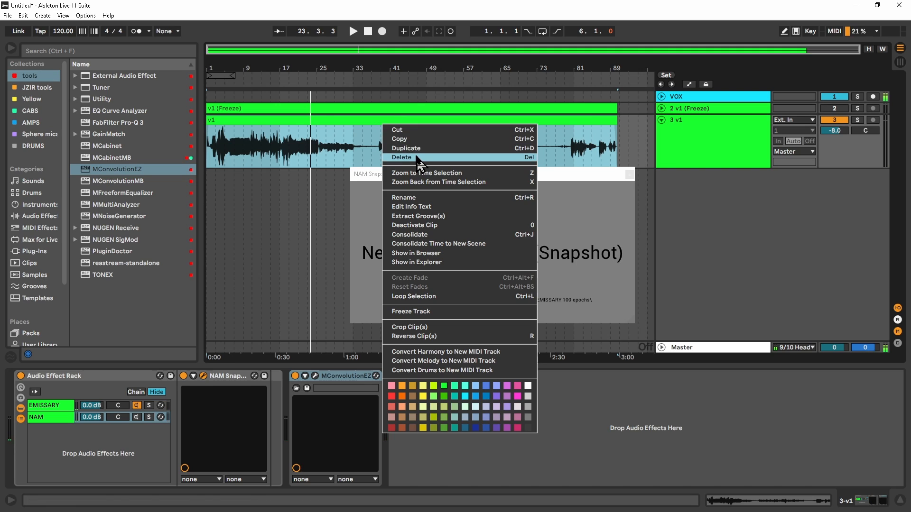
pyautogui.click(419, 162)
pyautogui.scroll(-5, 51, 299)
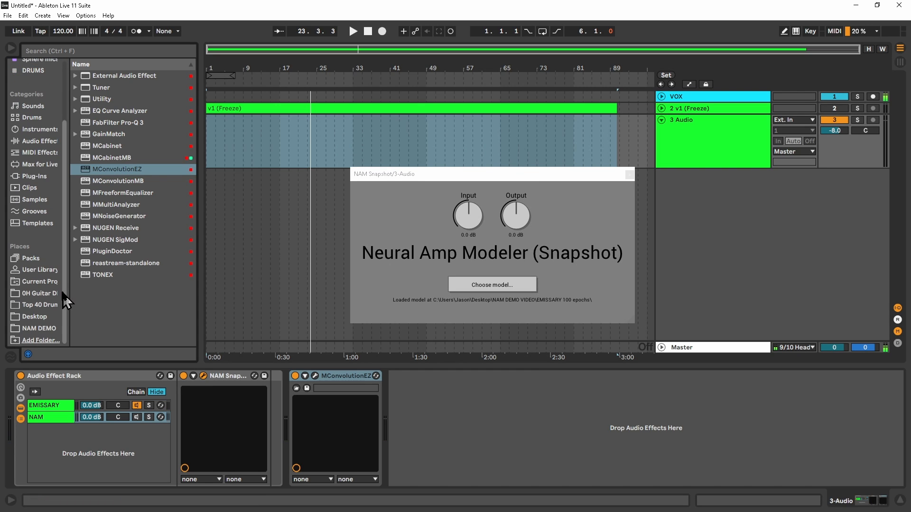
pyautogui.click(39, 293)
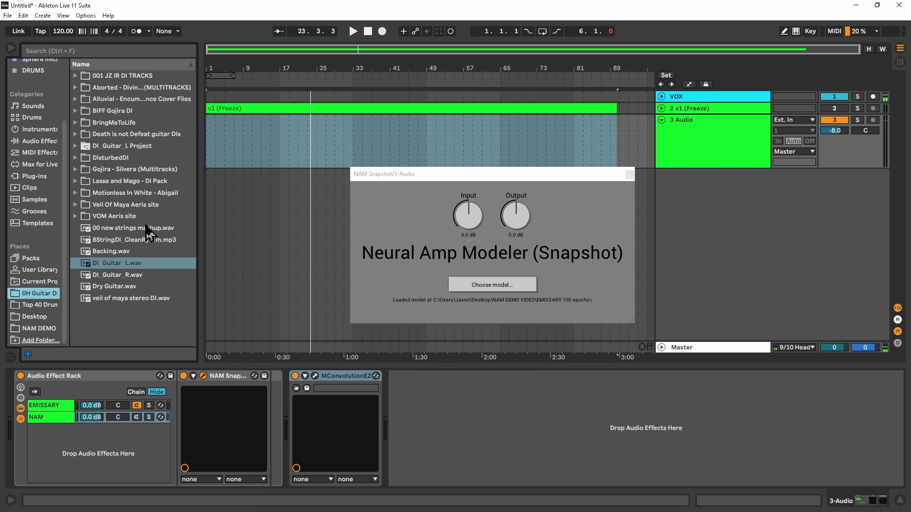
pyautogui.moveTo(116, 263); pyautogui.dragTo(217, 142)
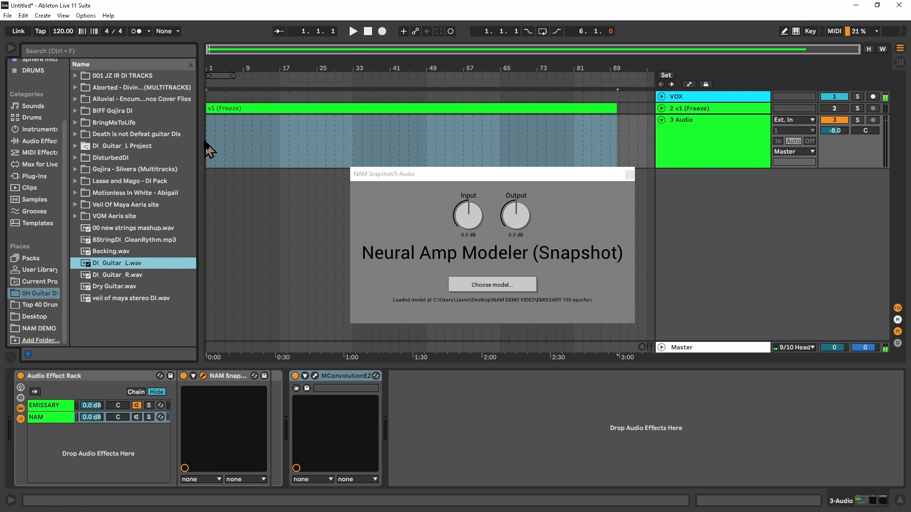
pyautogui.moveTo(118, 261); pyautogui.dragTo(266, 122)
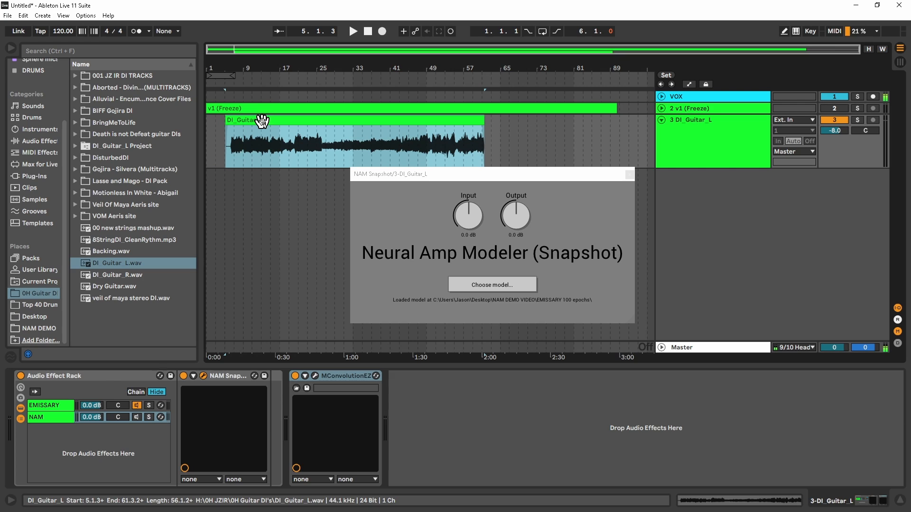
# View the DI_Guitar_L clip's properties, start playback and show track 3's devices again
pyautogui.doubleClick(261, 122)
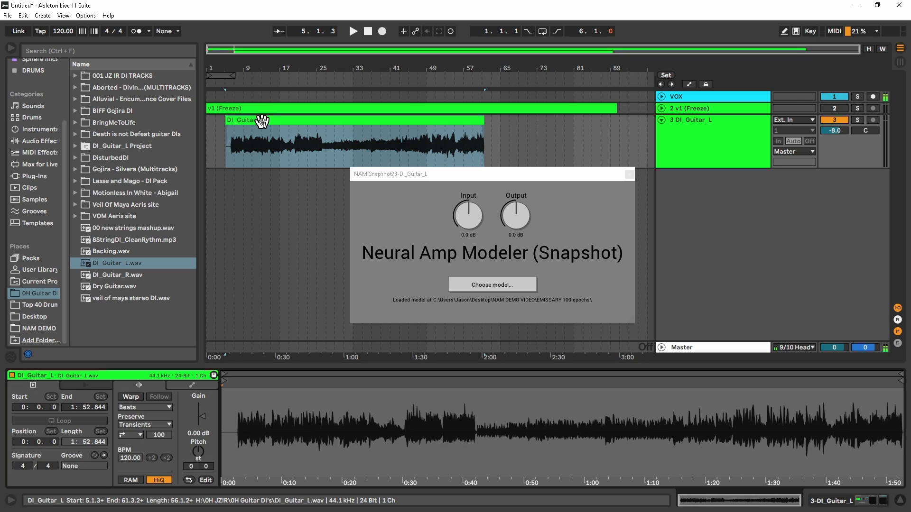
pyautogui.click(260, 92)
pyautogui.click(684, 124)
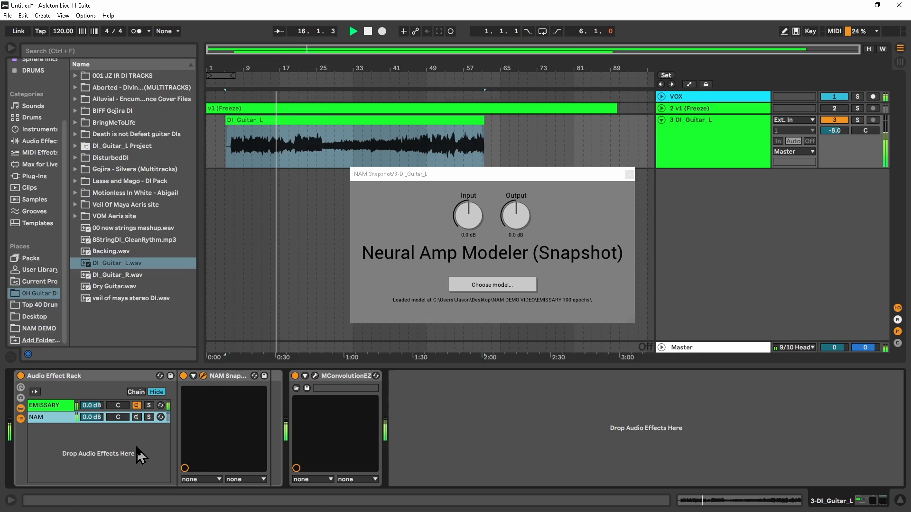
# Map key 1 to the activators of both the NAM and EMISSARY chains in the Audio Effect Rack
pyautogui.hotkey('ctrl', 'k')
pyautogui.click(137, 417)
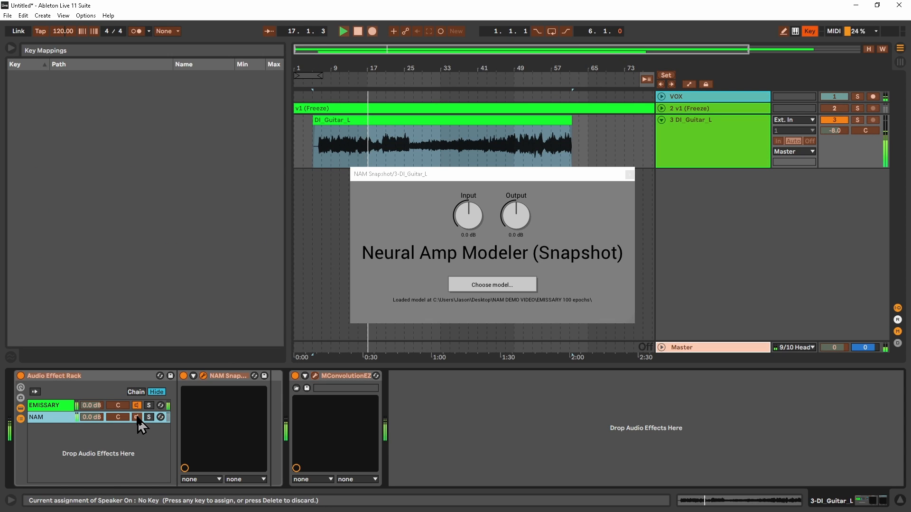
pyautogui.press('1')
pyautogui.click(137, 406)
pyautogui.press('`')
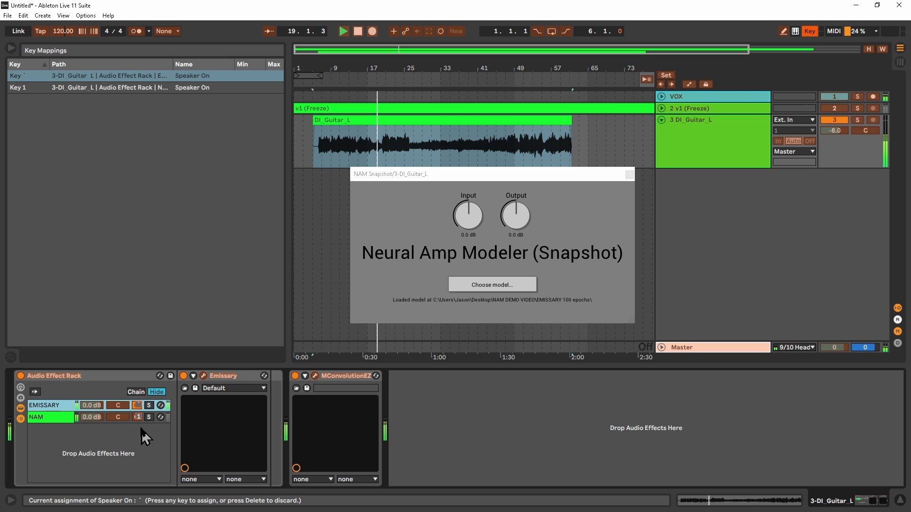
pyautogui.press('1')
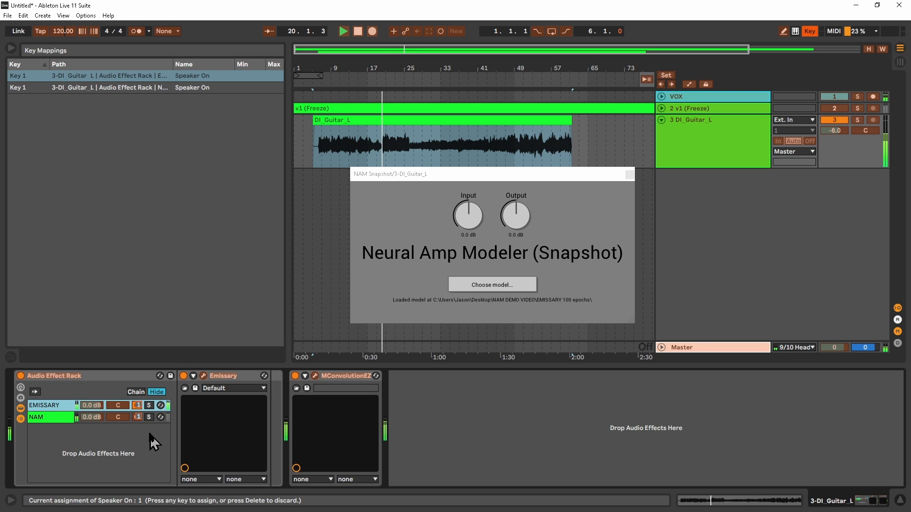
pyautogui.hotkey('ctrl', 'k')
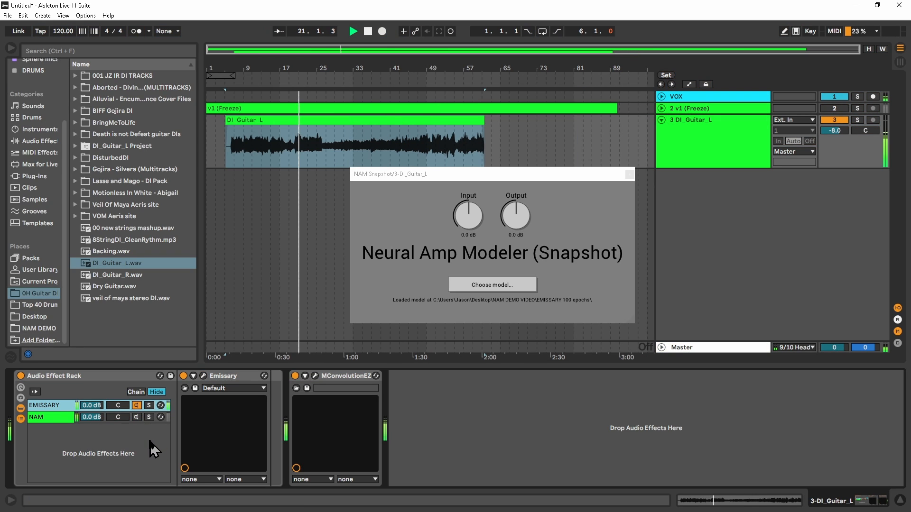
# Toggle over to the NAM chain, try its volume at -3 and 1 dB, and settle on -5.0 dB
pyautogui.press('1')
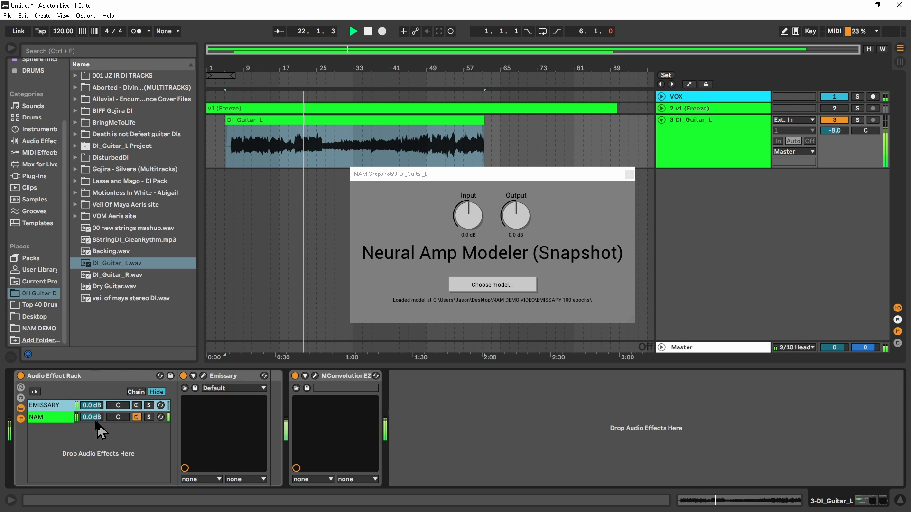
pyautogui.moveTo(91, 418); pyautogui.dragTo(92, 427)
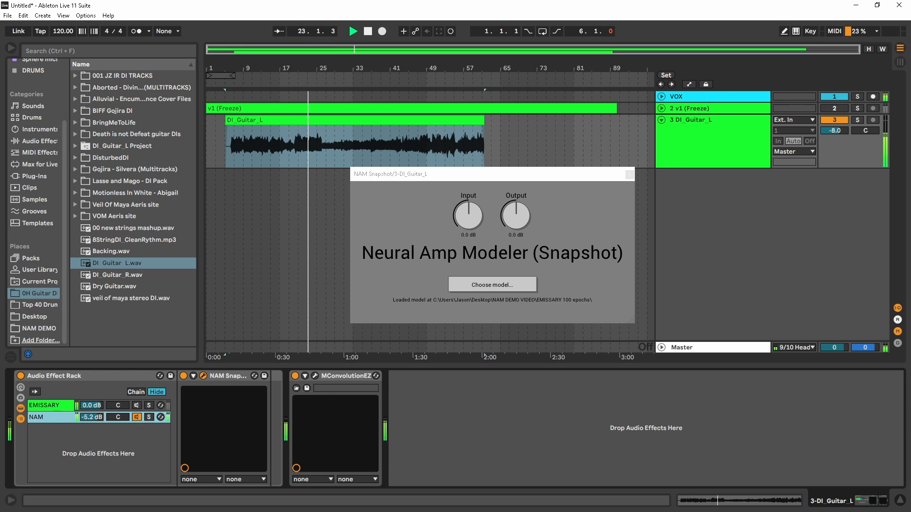
pyautogui.write('1')
pyautogui.press('BackSpace')
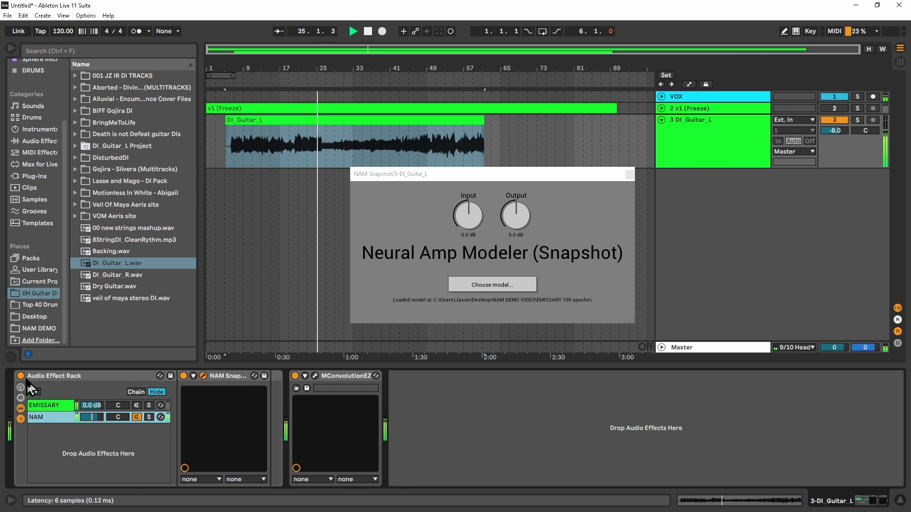
pyautogui.write('-3')
pyautogui.press('Return')
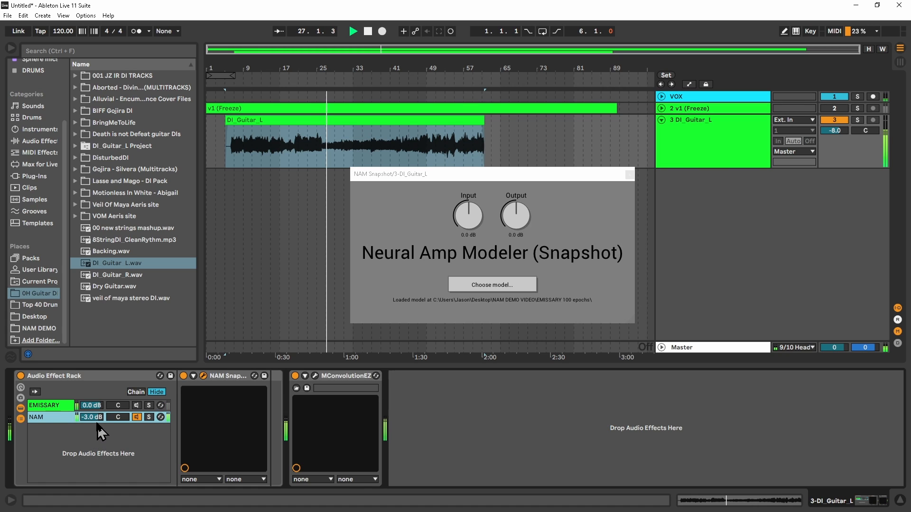
pyautogui.write('1')
pyautogui.press('Return')
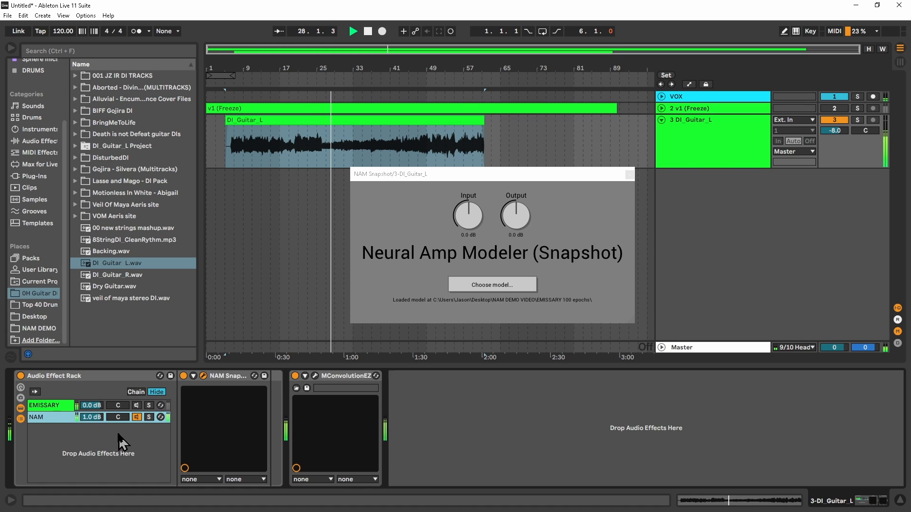
pyautogui.moveTo(92, 417); pyautogui.dragTo(91, 429)
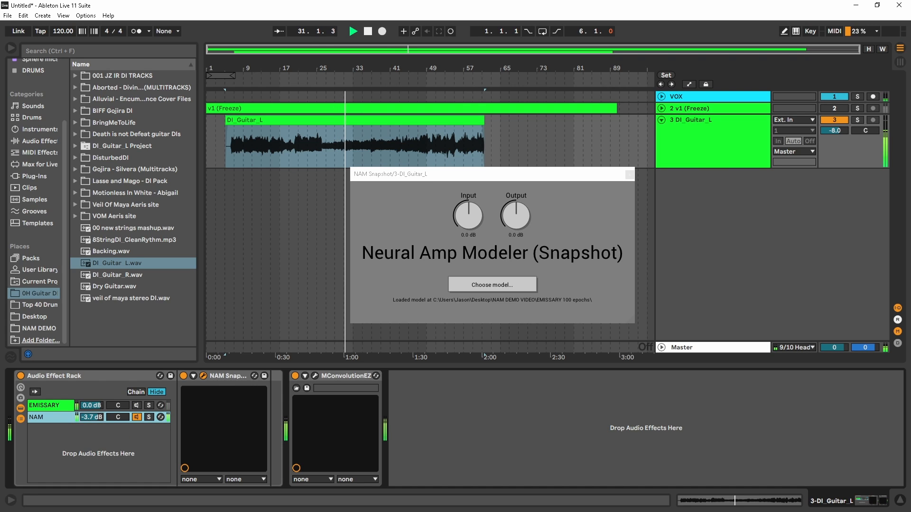
pyautogui.moveTo(98, 419); pyautogui.dragTo(100, 432)
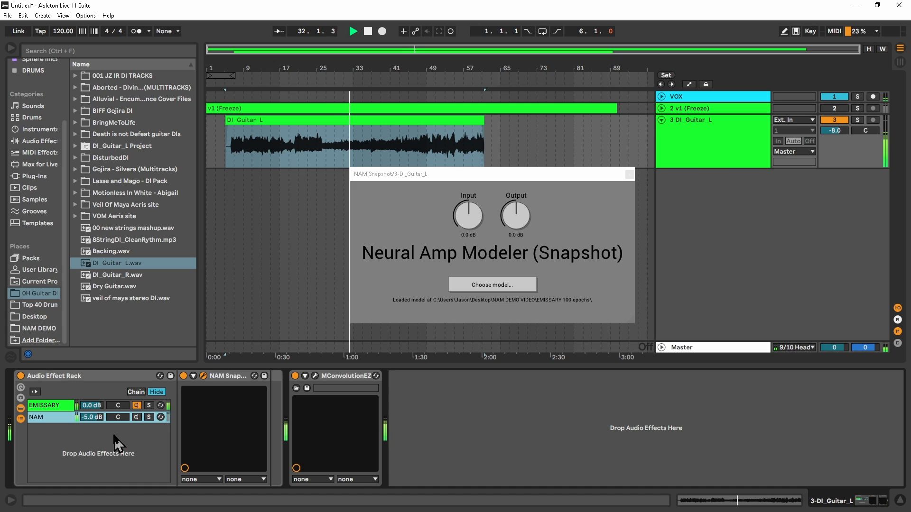
# Raise the EMISSARY chain's volume to 1.3 dB and toggle between the two chains to compare their levels
pyautogui.press('m')
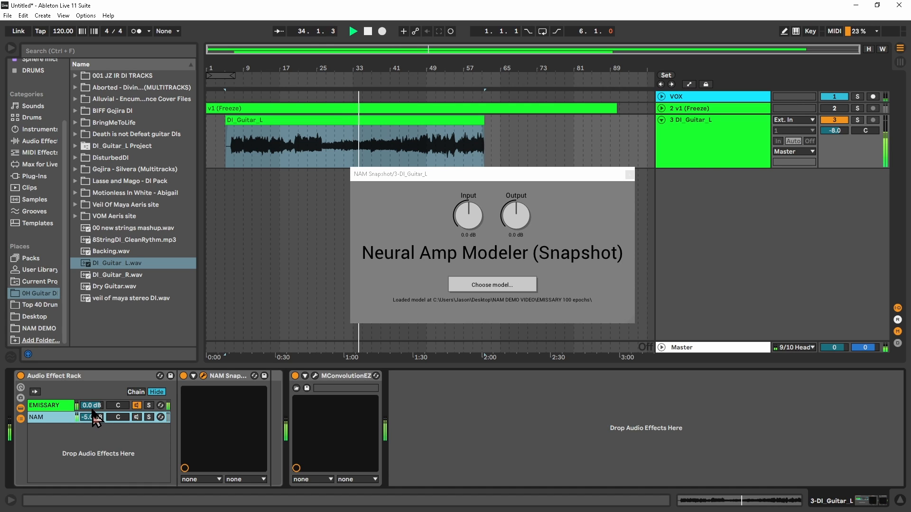
pyautogui.moveTo(97, 407); pyautogui.dragTo(97, 401)
pyautogui.press('m')
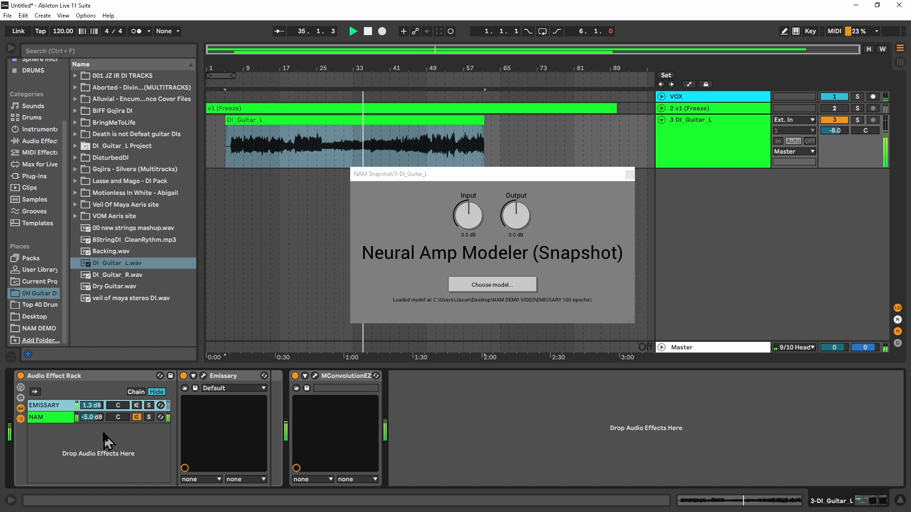
pyautogui.press('m')
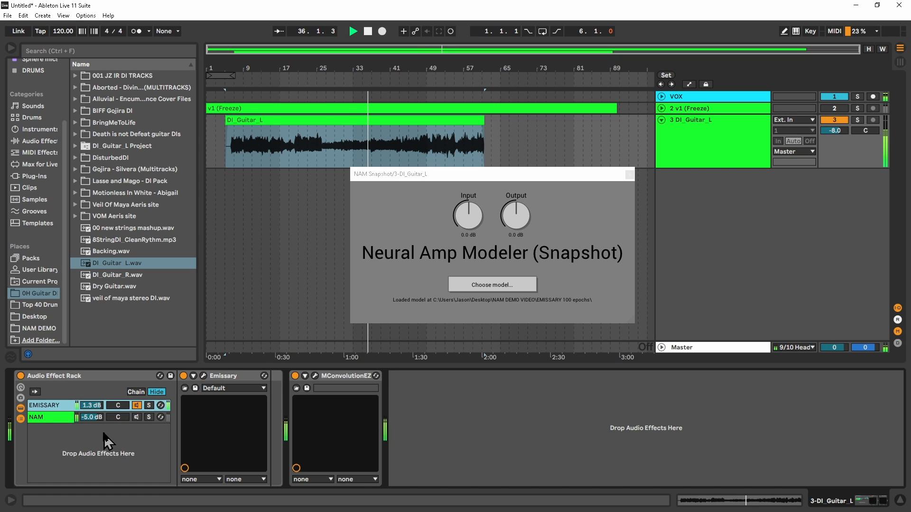
# Stop playback and restart it from about bar 36 to listen to DI_Guitar_L through the rack
pyautogui.press('space')
pyautogui.press('m')
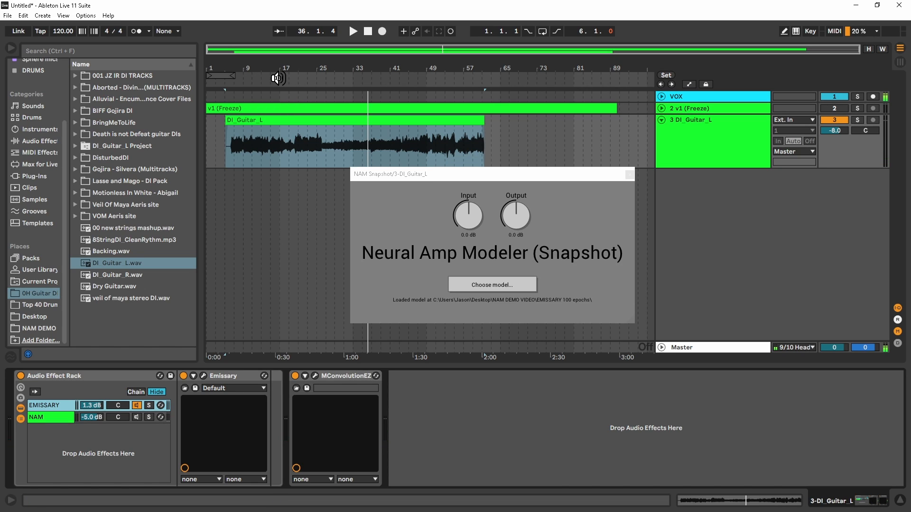
pyautogui.click(366, 83)
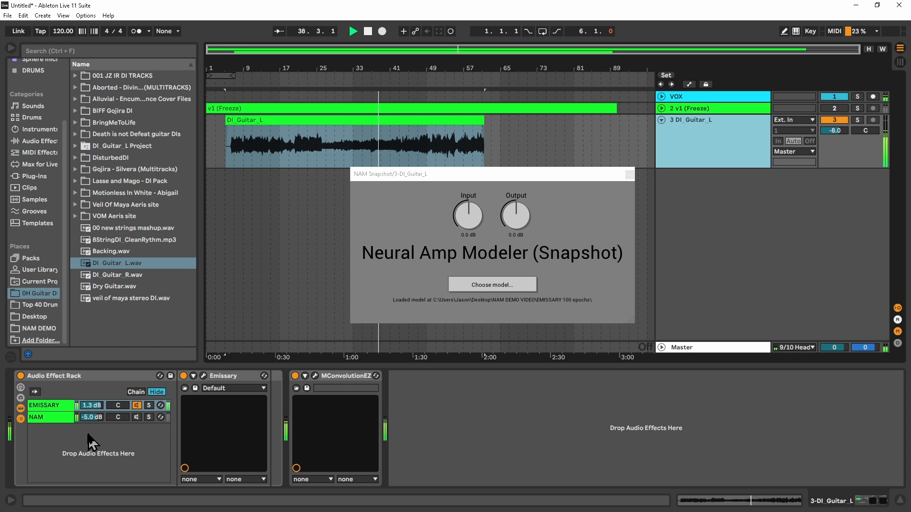
pyautogui.click(90, 449)
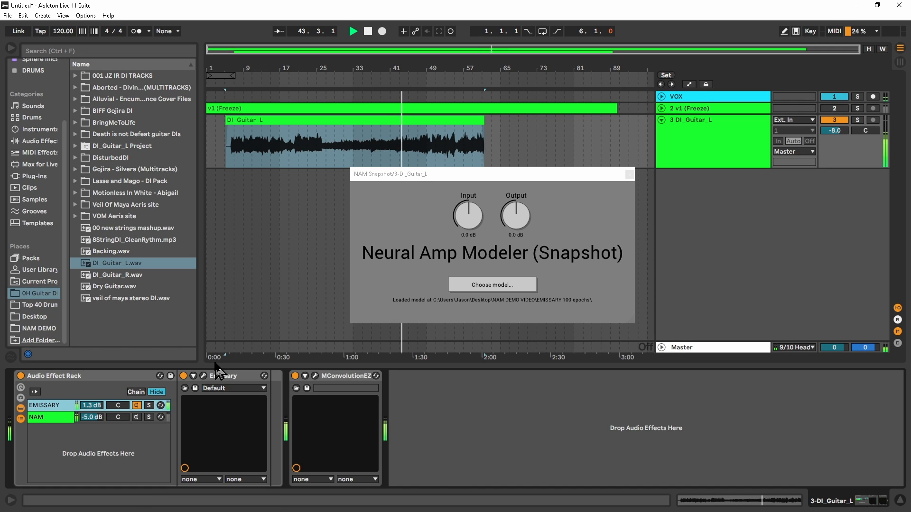
# Toggle repeatedly between the EMISSARY and NAM chains during playback to compare their tones, and stop playback
pyautogui.press('1')
pyautogui.press('2')
pyautogui.press('1')
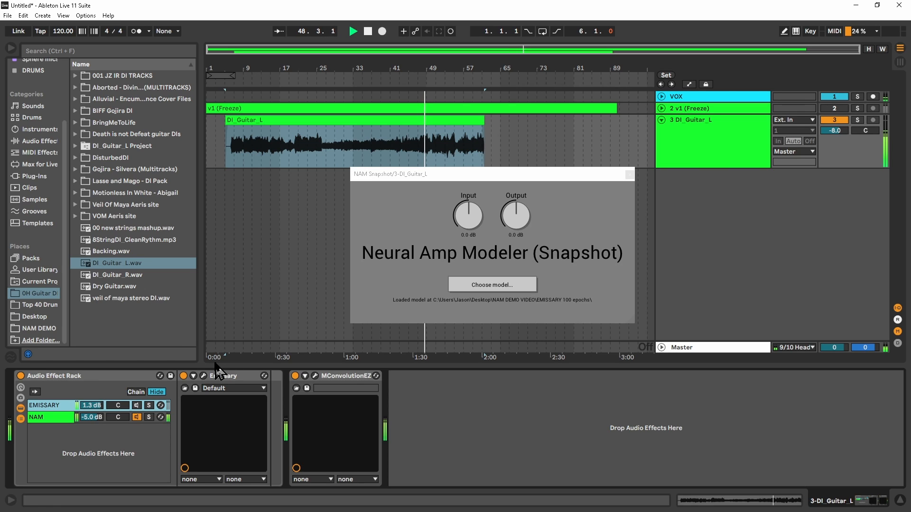
pyautogui.press('2')
pyautogui.press('1')
pyautogui.press('space')
pyautogui.press('2')
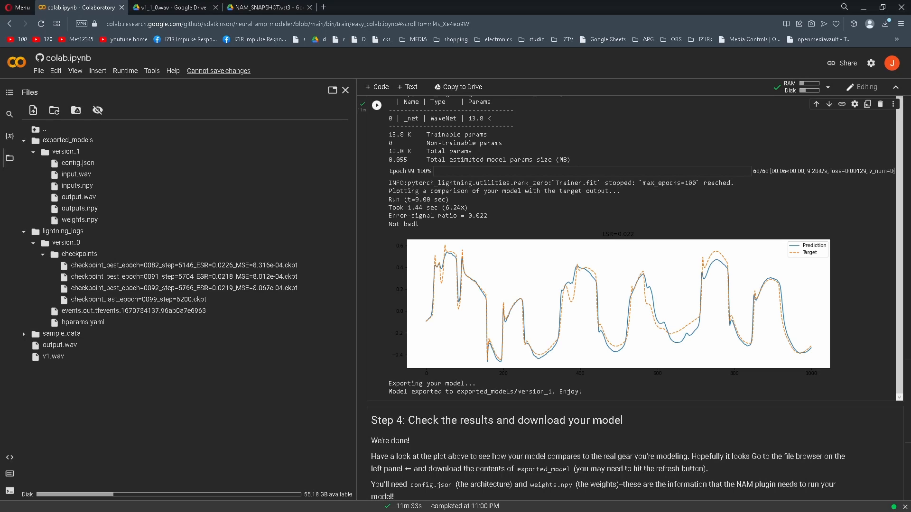
# Switch to the Colab notebook and examine the training log and the Prediction versus Target plot
pyautogui.scroll(2, 558, 257)
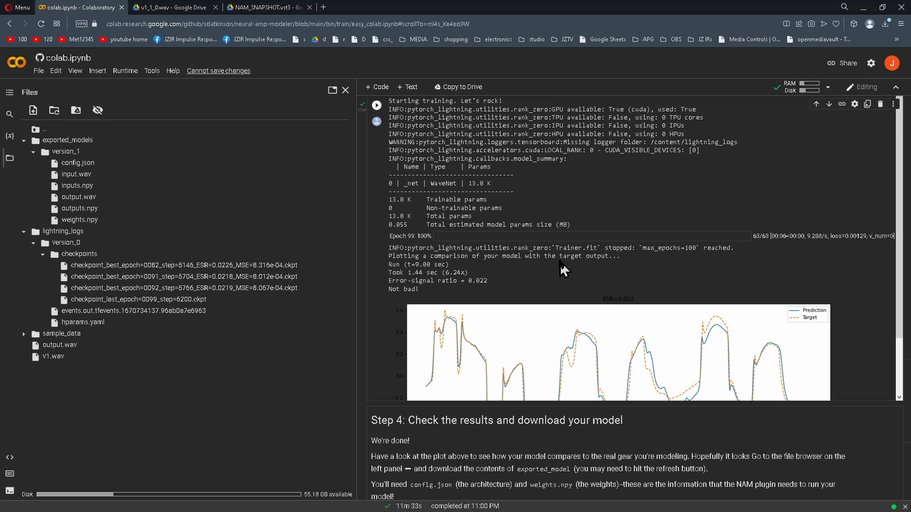
pyautogui.scroll(-2, 559, 252)
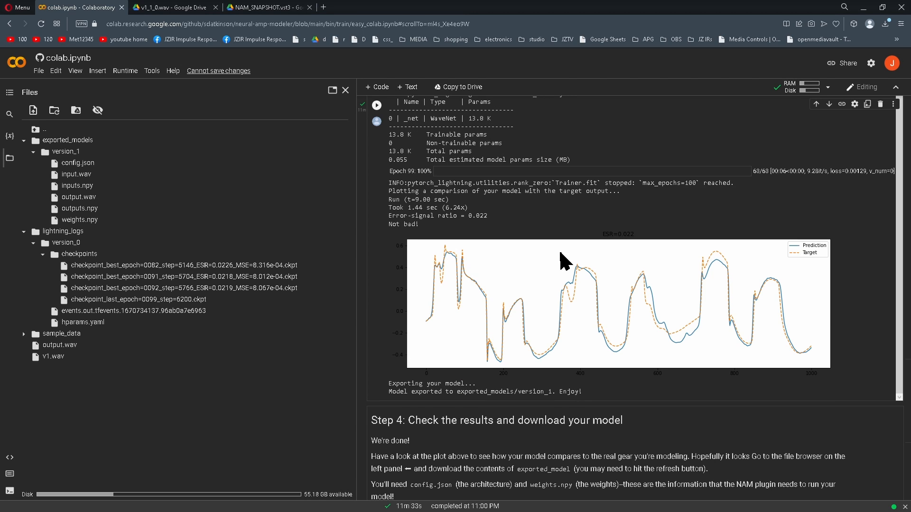
pyautogui.scroll(2, 546, 222)
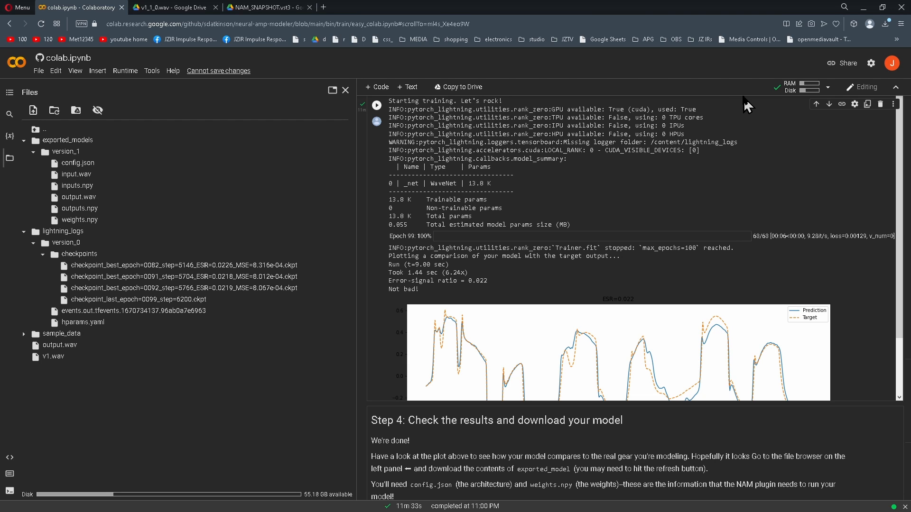
# Return to Ableton Live and hide its file browser to widen the arrangement
pyautogui.click(864, 7)
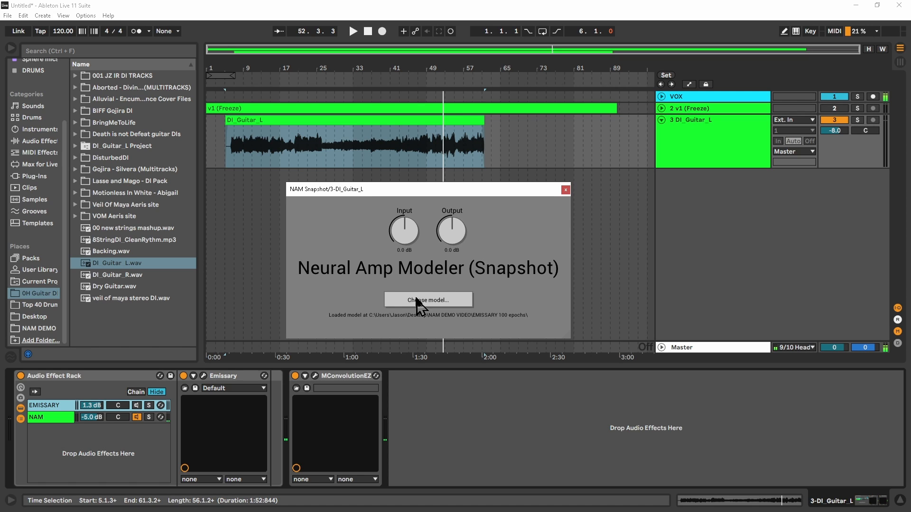
pyautogui.click(11, 47)
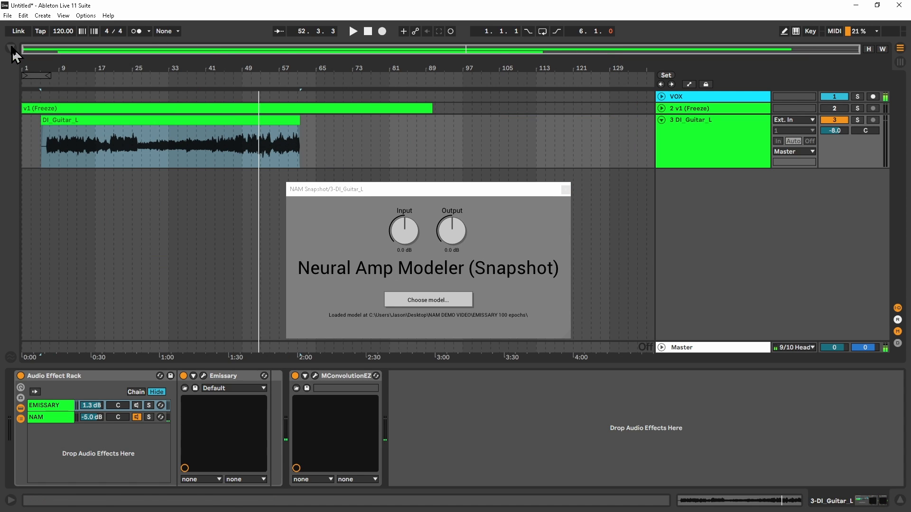